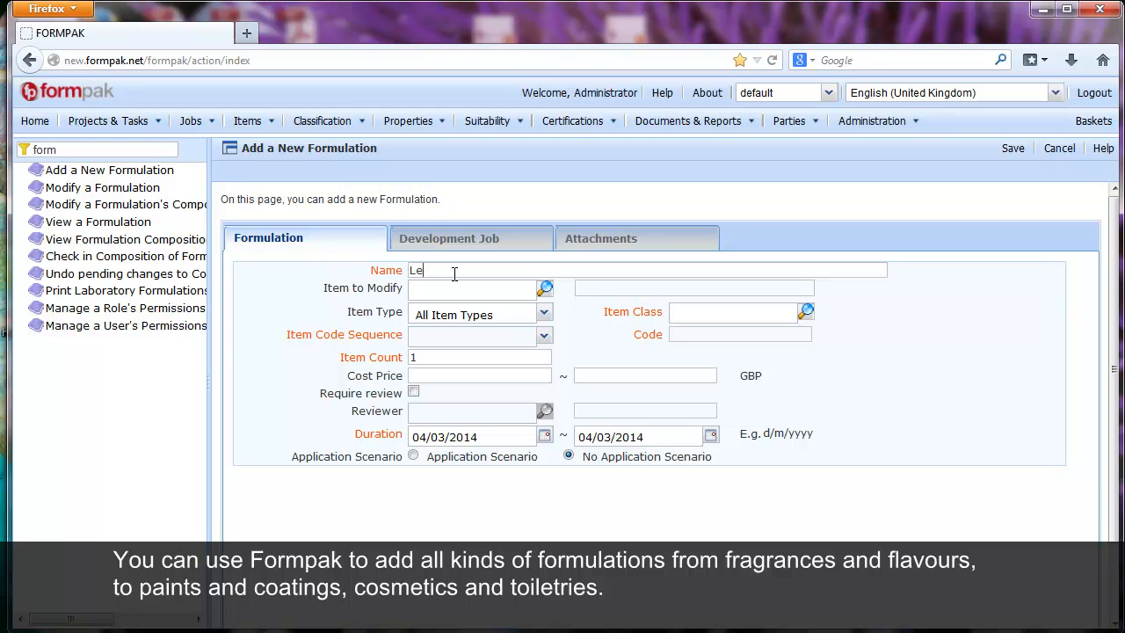
Name the formulation Lemon & Ginger, with Formulation Recipe as its item class and Formula Code Sequence as its code sequence.
type("& Ginger")
left_click(681, 313)
type("formu")
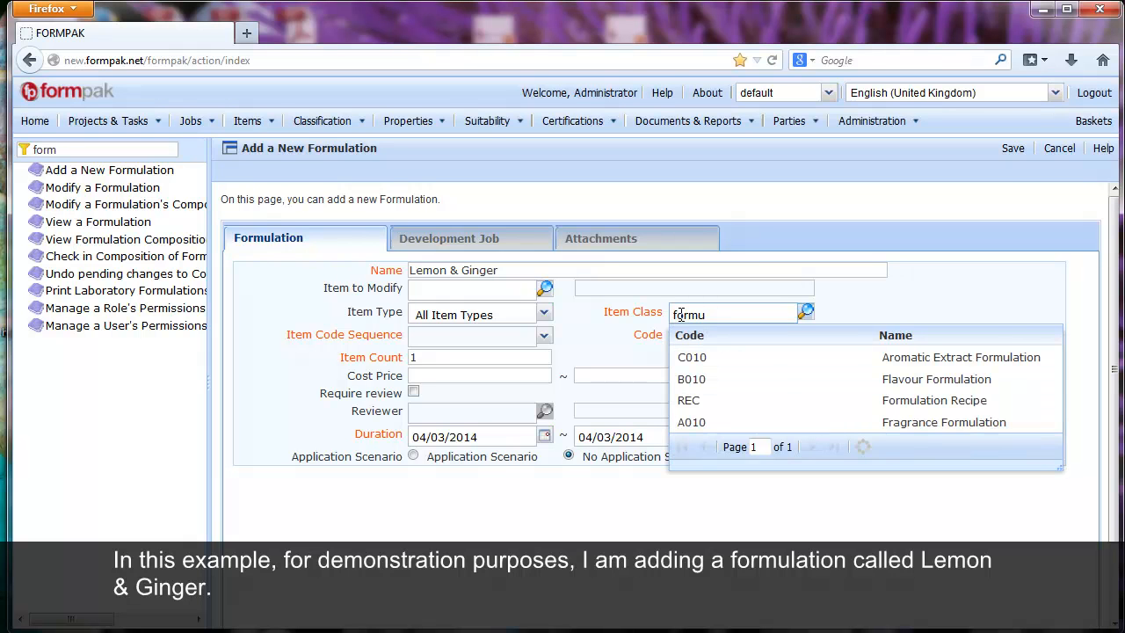
left_click(683, 401)
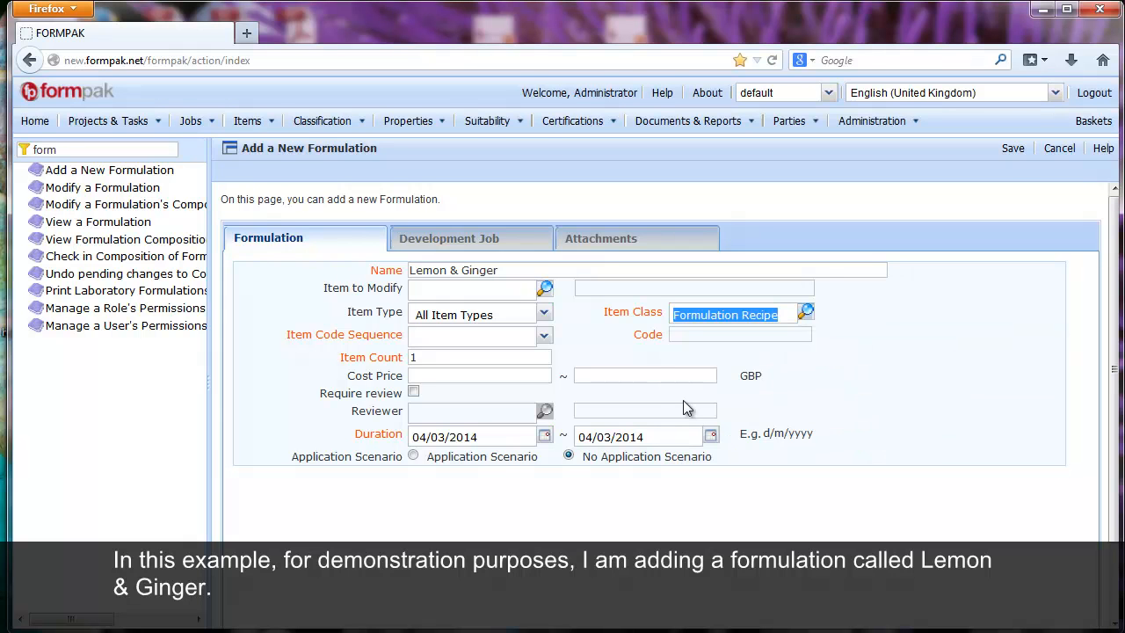
left_click(546, 339)
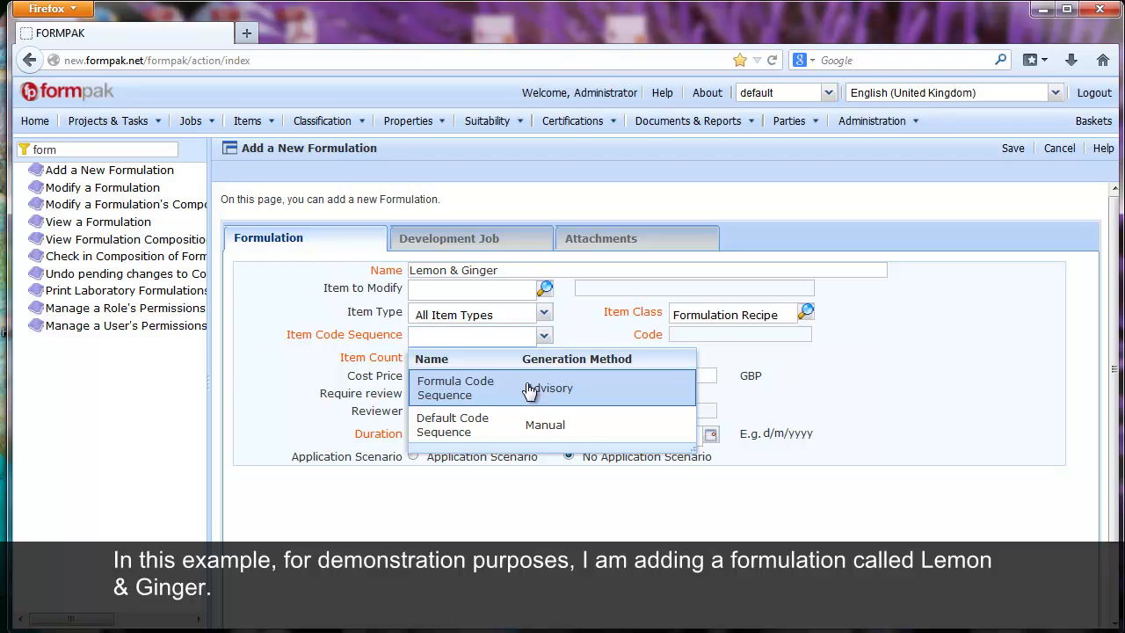
left_click(529, 387)
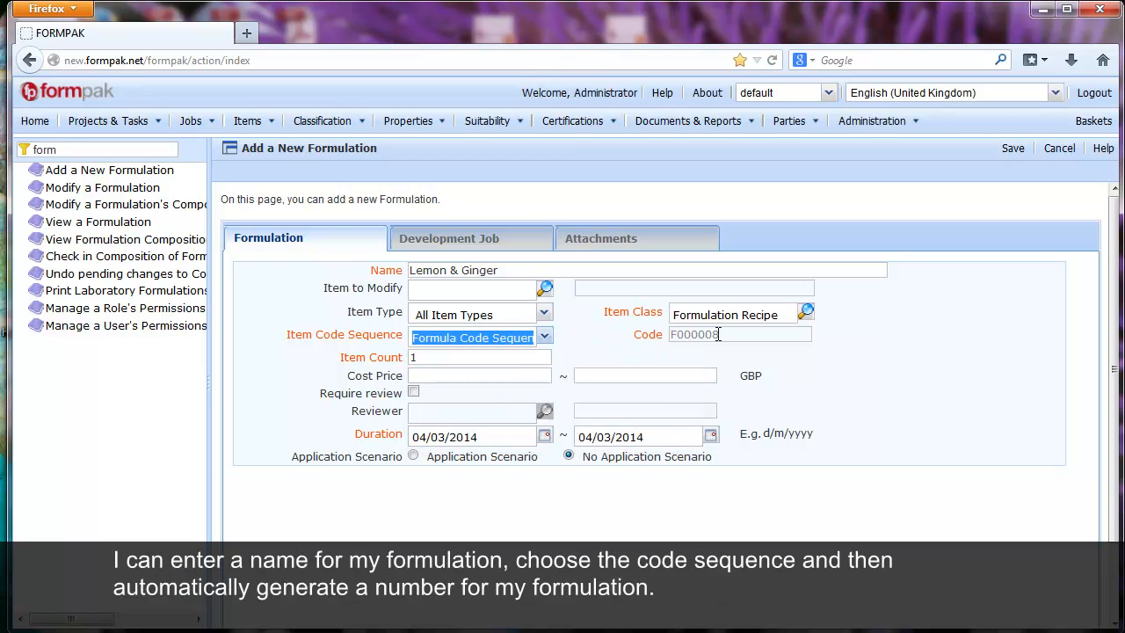
Enable the application scenario and set Big & Global Co. as its party.
left_click(413, 457)
left_click(460, 500)
type("big")
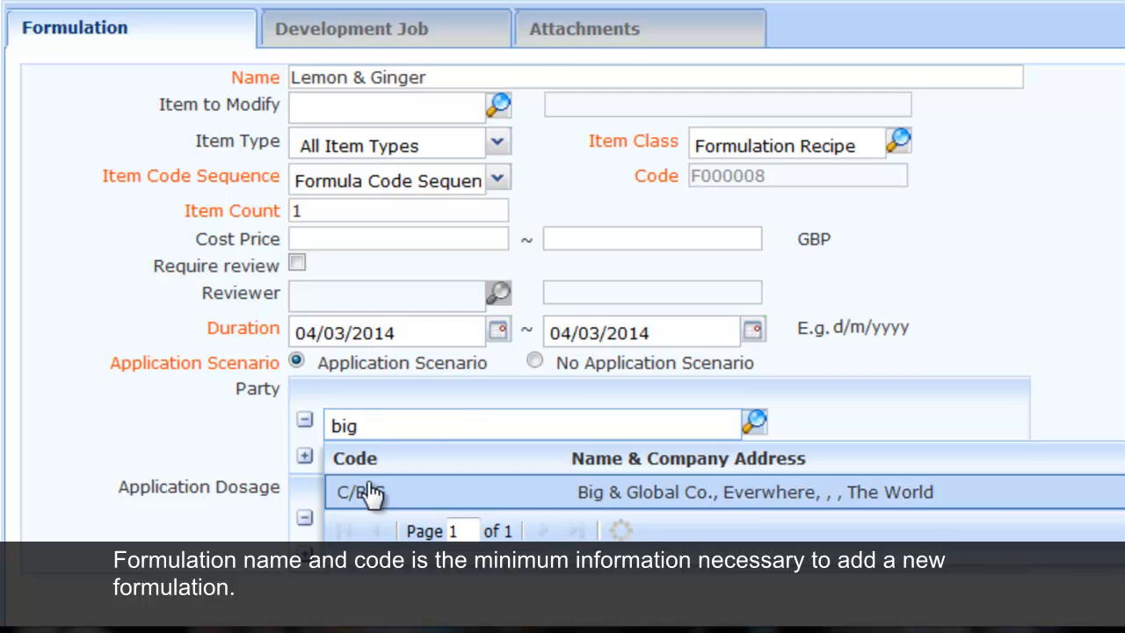
left_click(371, 494)
Set the application dosage to Personal Care Wash Soap Bar with a range of 1 to 1.5%.
left_click(360, 512)
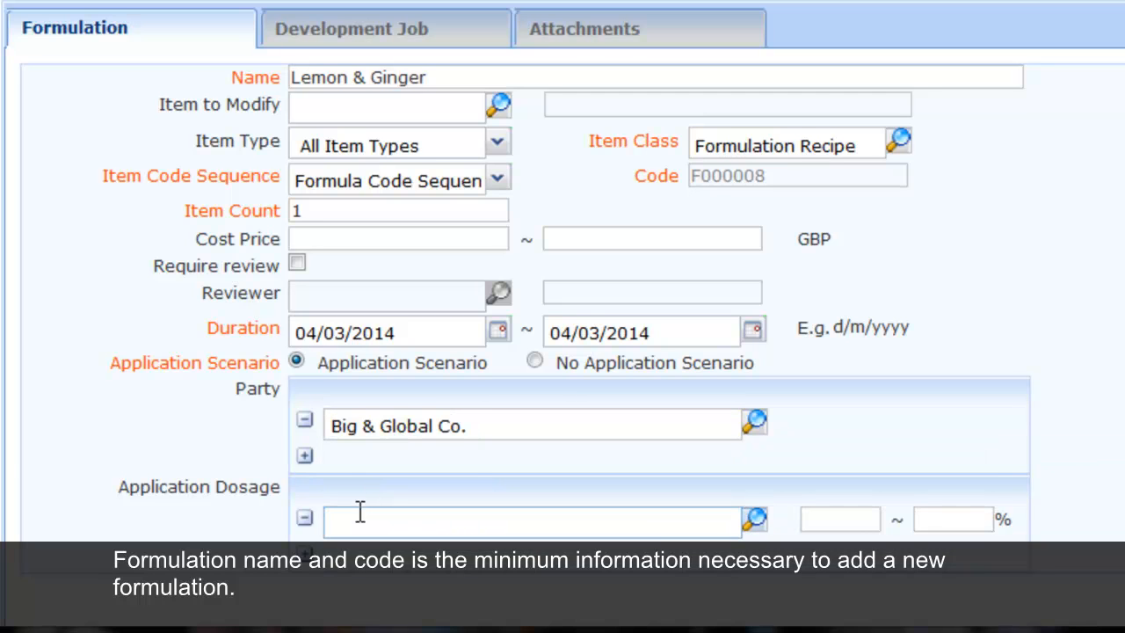
type("sh So")
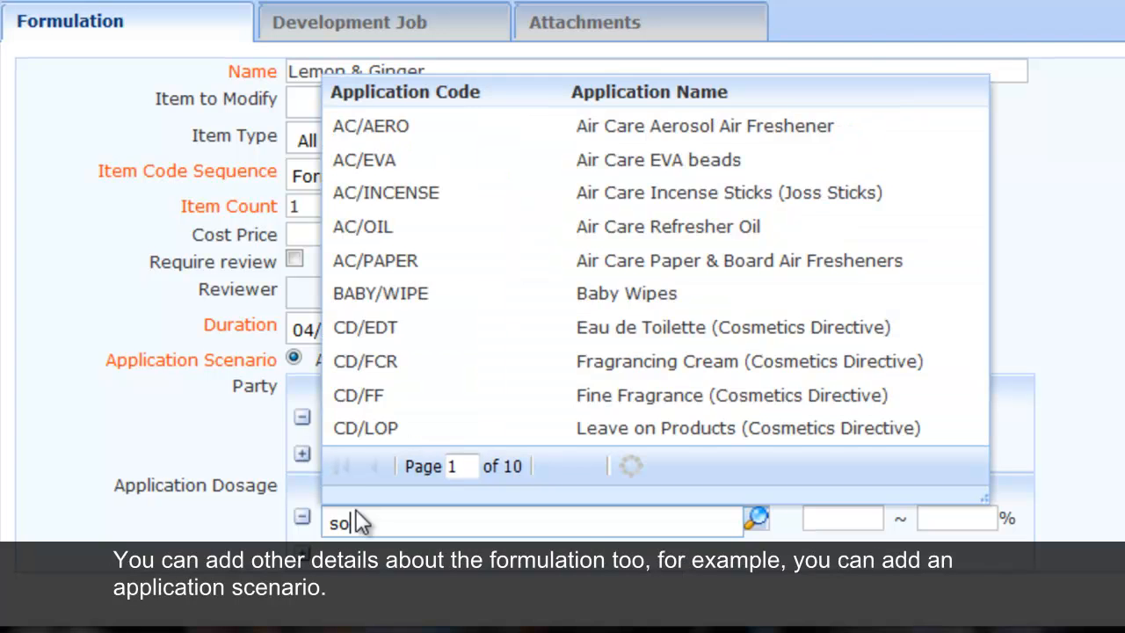
type("a")
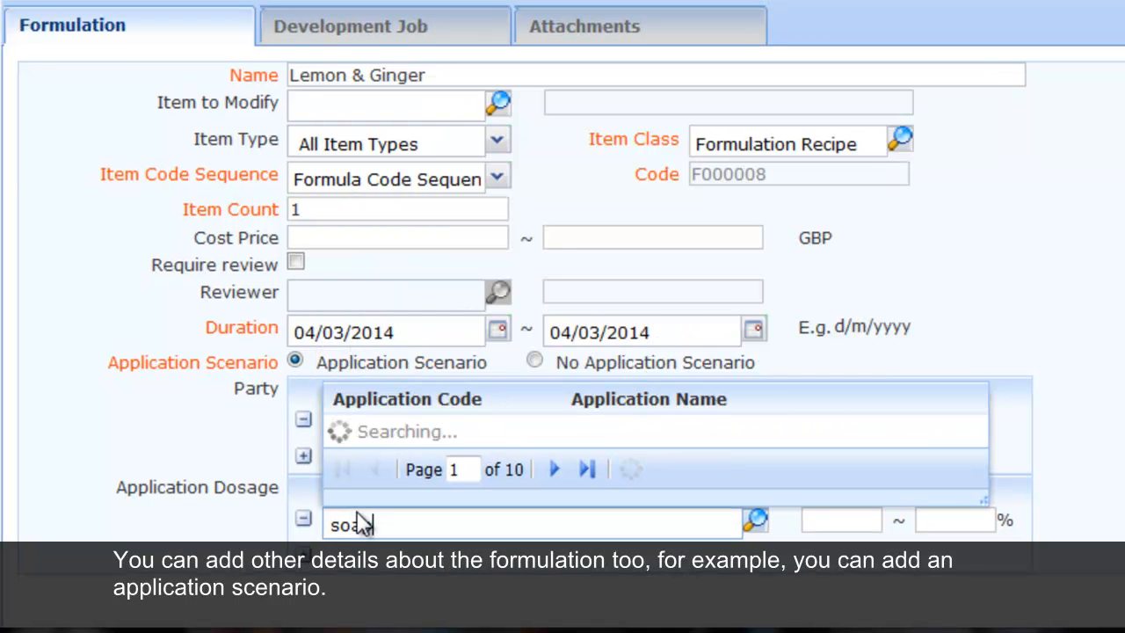
type("p")
left_click(535, 334)
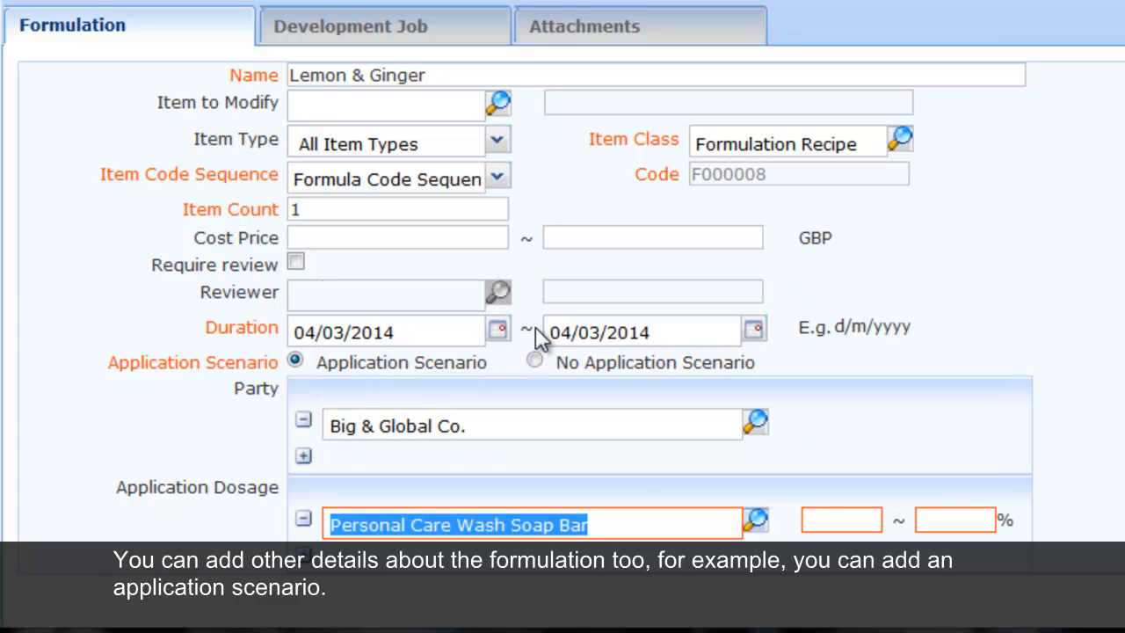
left_click(818, 517)
type("1")
key("Tab")
type("1.5")
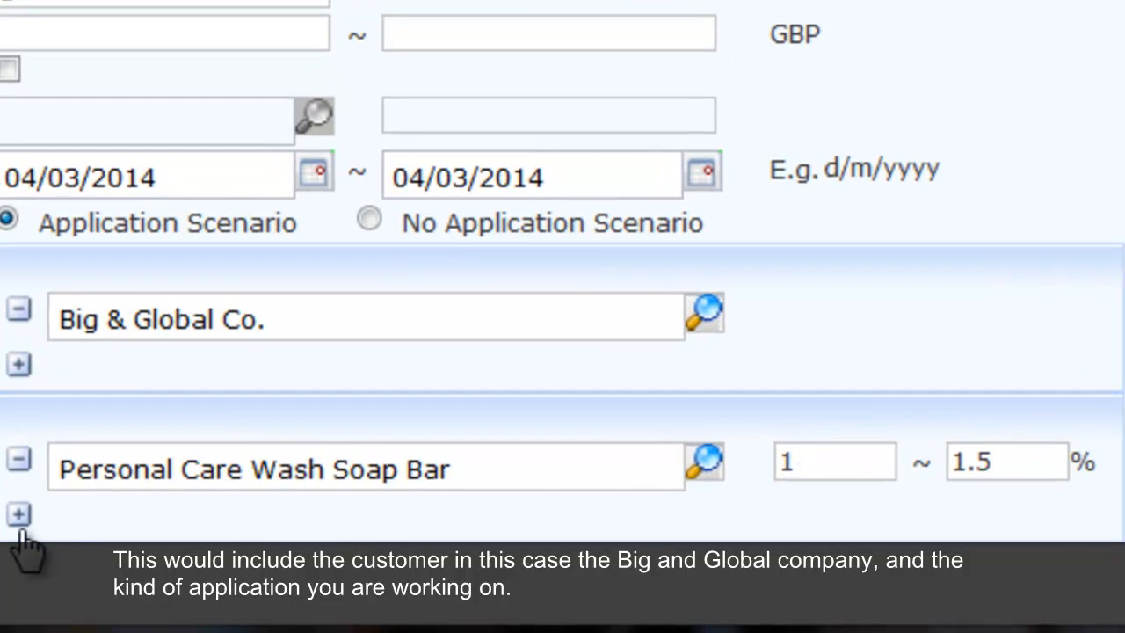
left_click(95, 525)
left_click(123, 515)
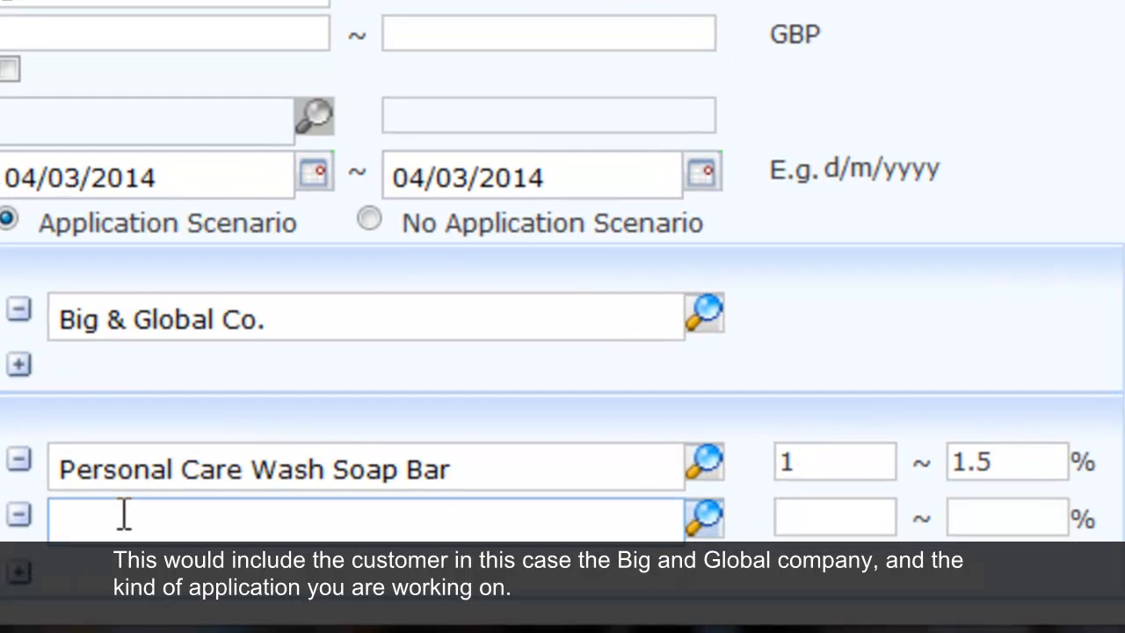
type("drink")
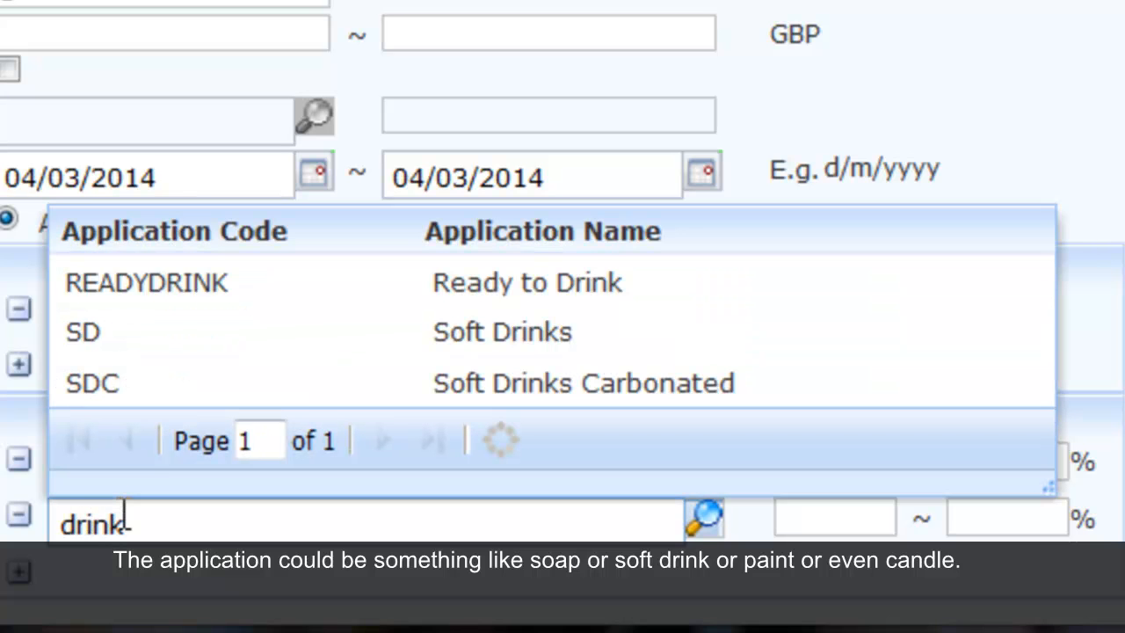
left_click(21, 516)
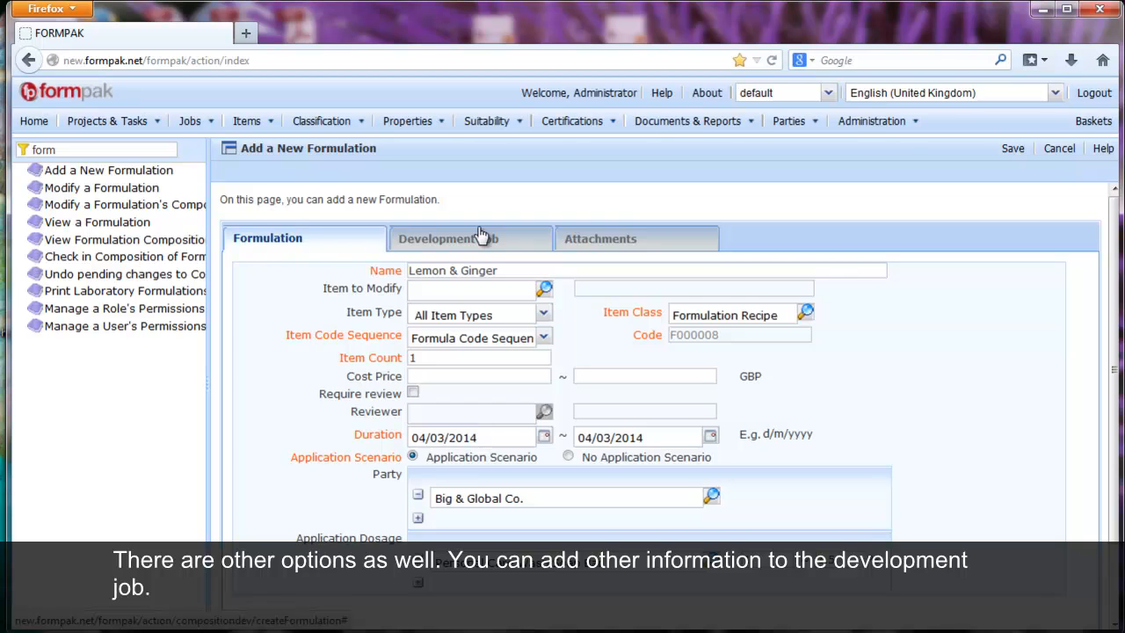
Enter "Adding formulation for testing" as the description of the development job.
left_click(481, 235)
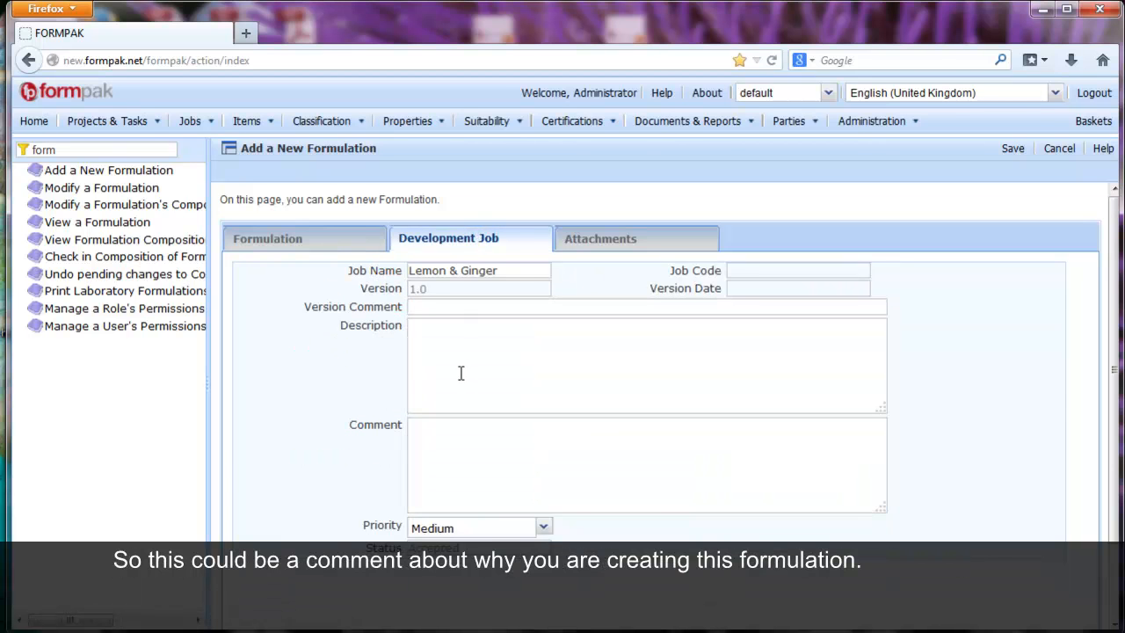
left_click(451, 345)
type("Adding formulation for testing")
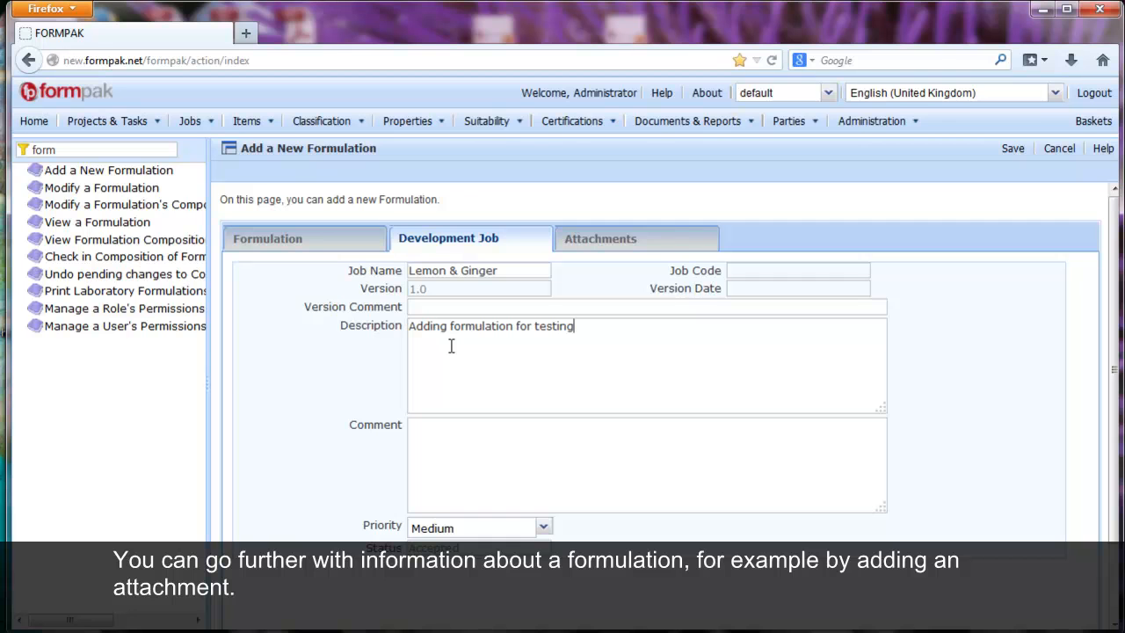
Examine the new attachment form and its attachment type options, and close it without adding an attachment.
left_click(601, 242)
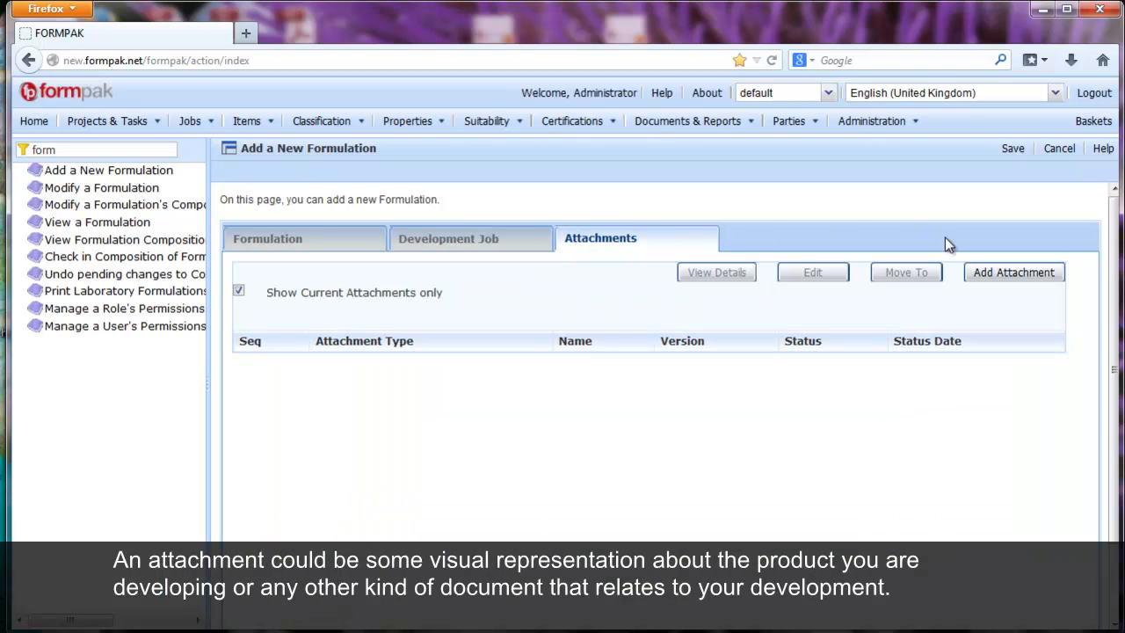
left_click(980, 274)
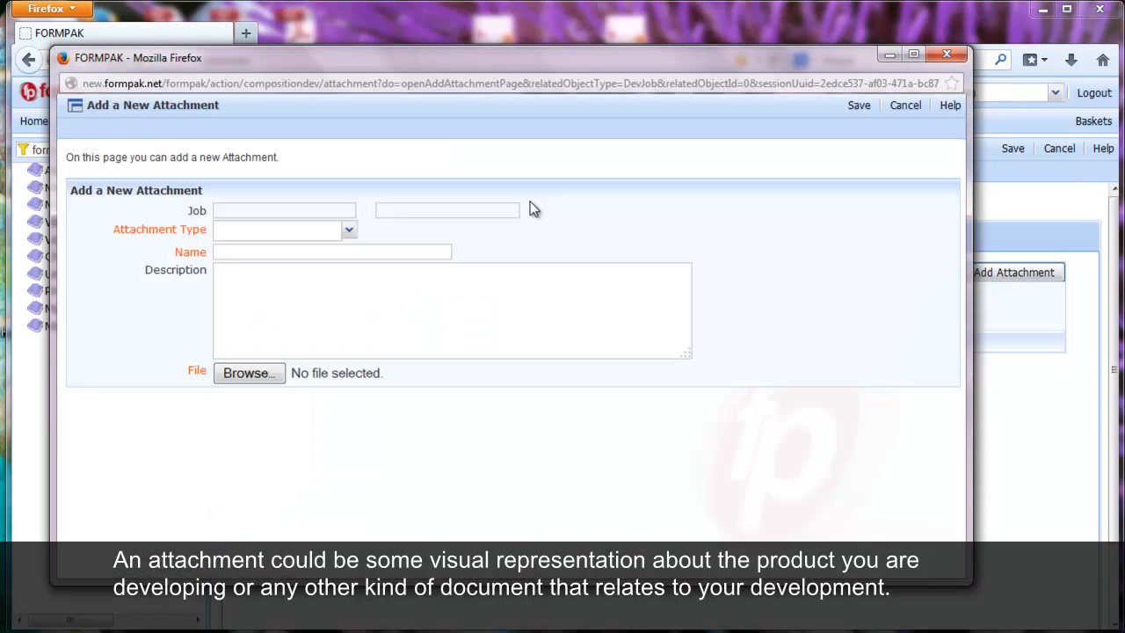
left_click(350, 234)
left_click(936, 58)
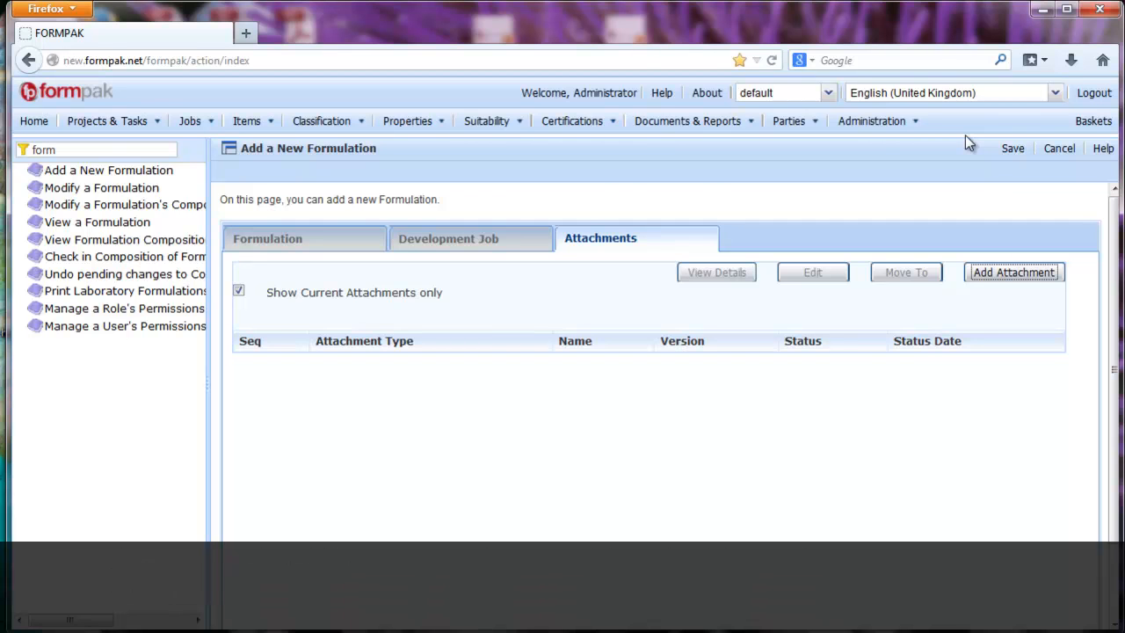
left_click(339, 243)
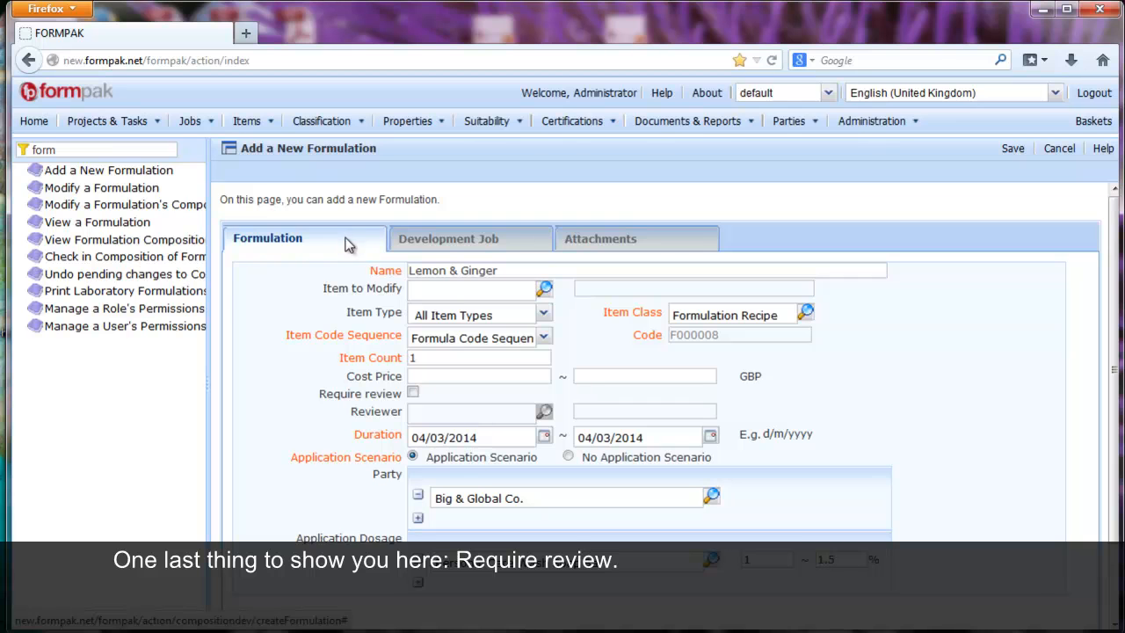
left_click(413, 393)
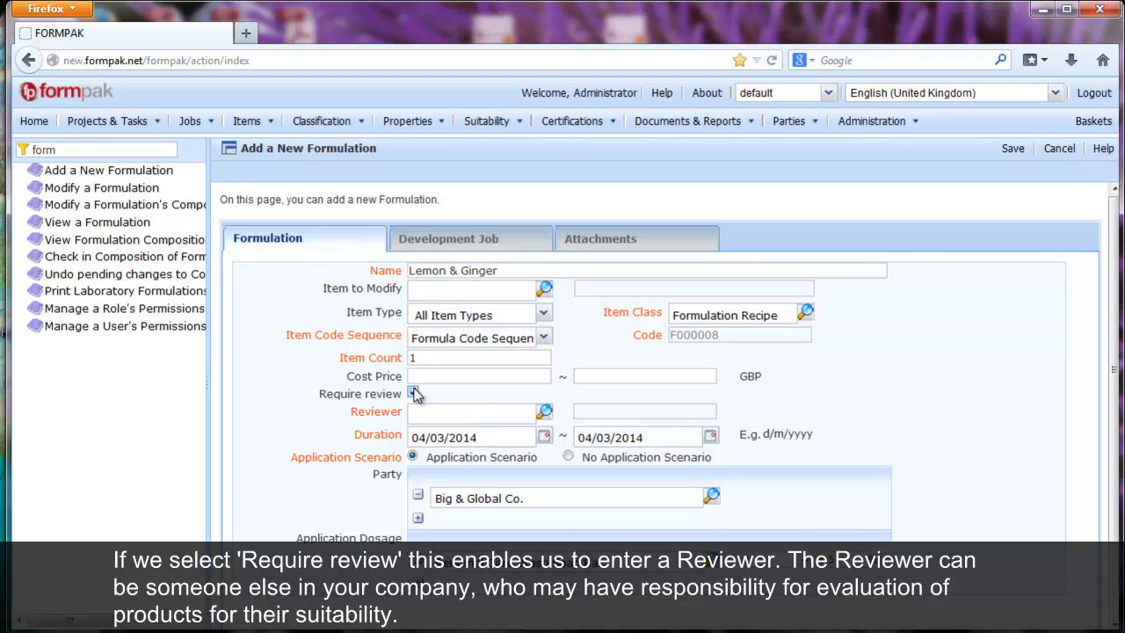
left_click(427, 417)
type("pen")
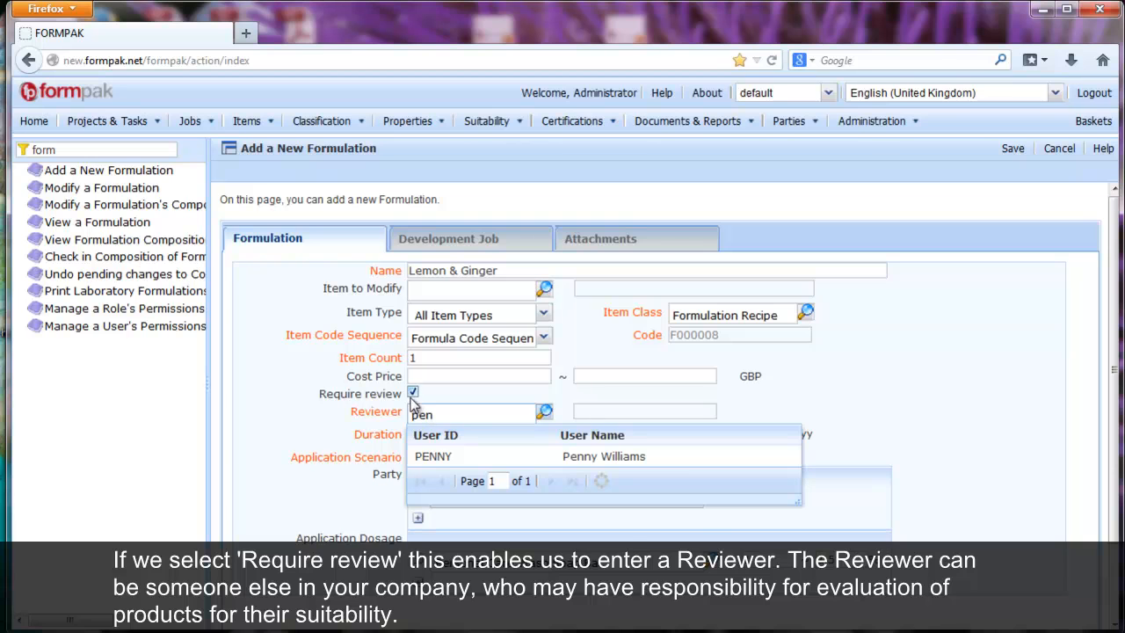
left_click(414, 394)
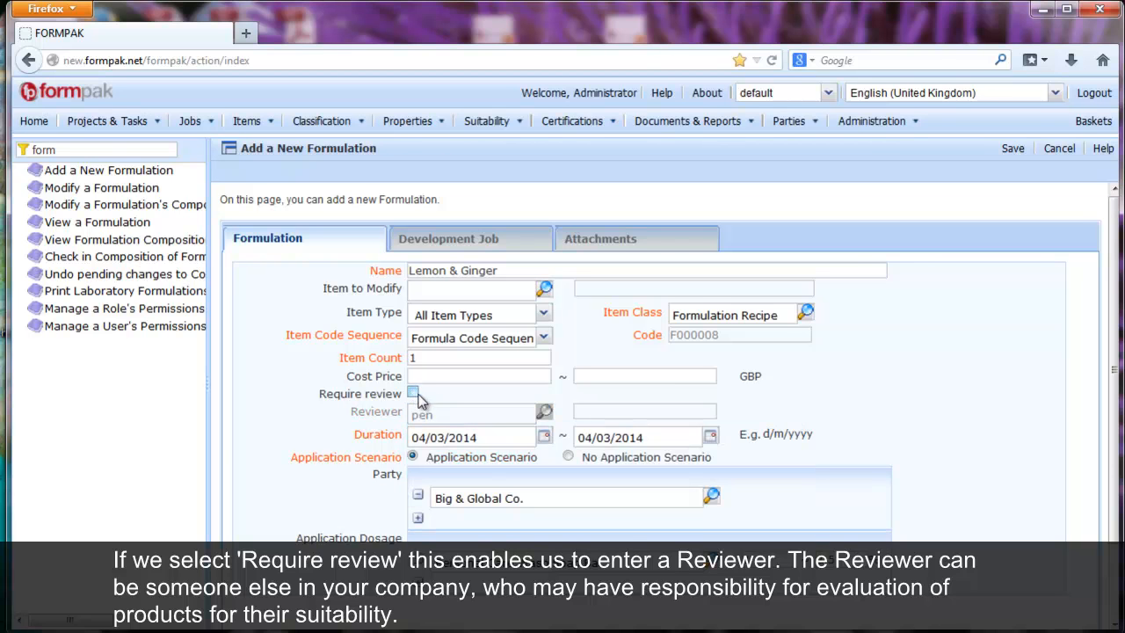
Save the formulation details and add Lemon oil generic (FPD-2011A-2252) as the first component with a concentration of 15.
left_click(1013, 151)
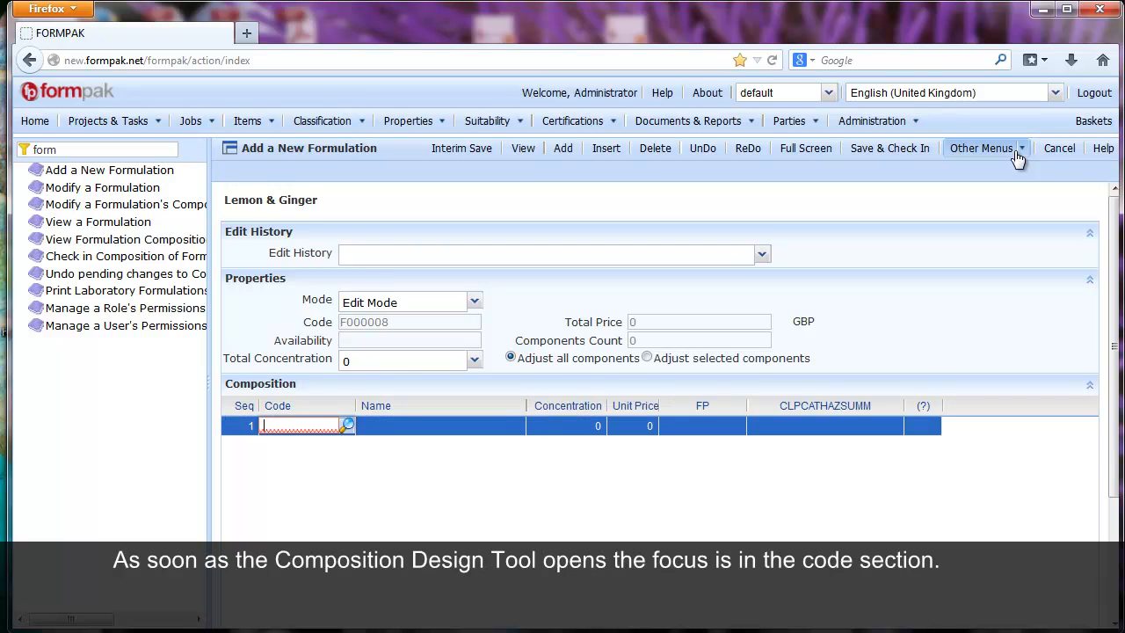
type("leo")
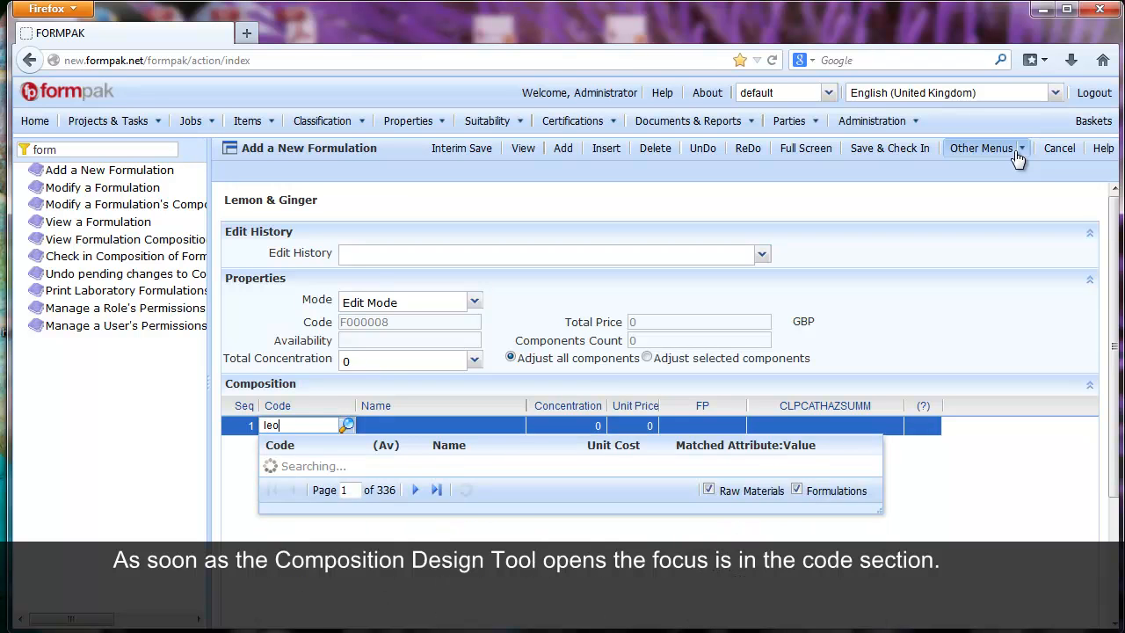
key("BackSpace")
type("m")
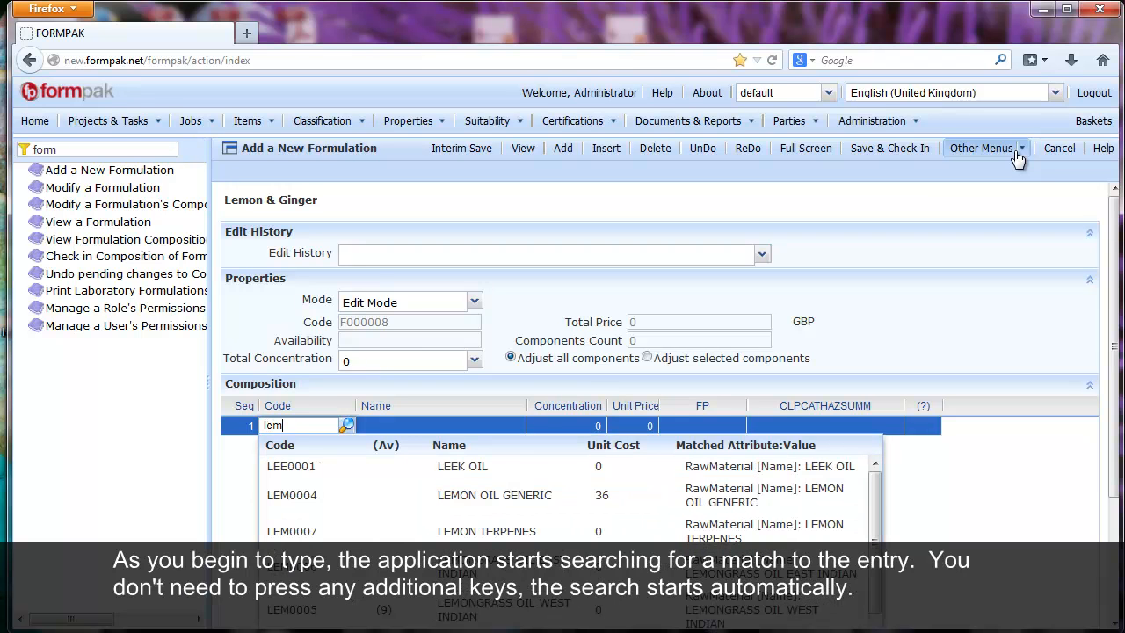
type("on i")
type("on o")
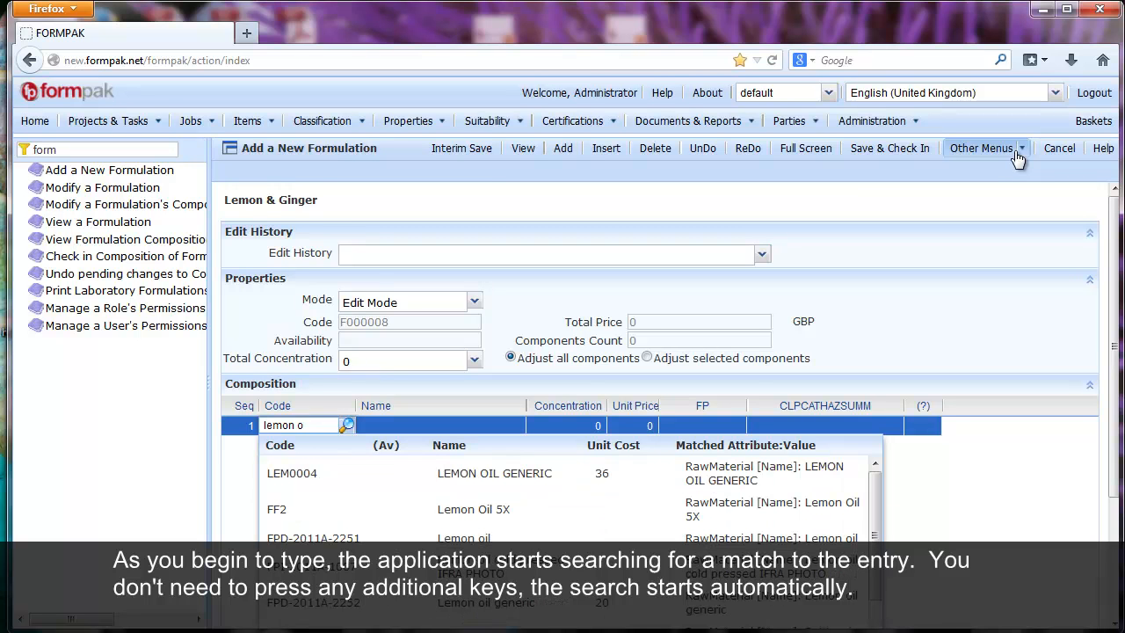
key("Down")
key("Down")
key("Down")
key("Down")
key("Down")
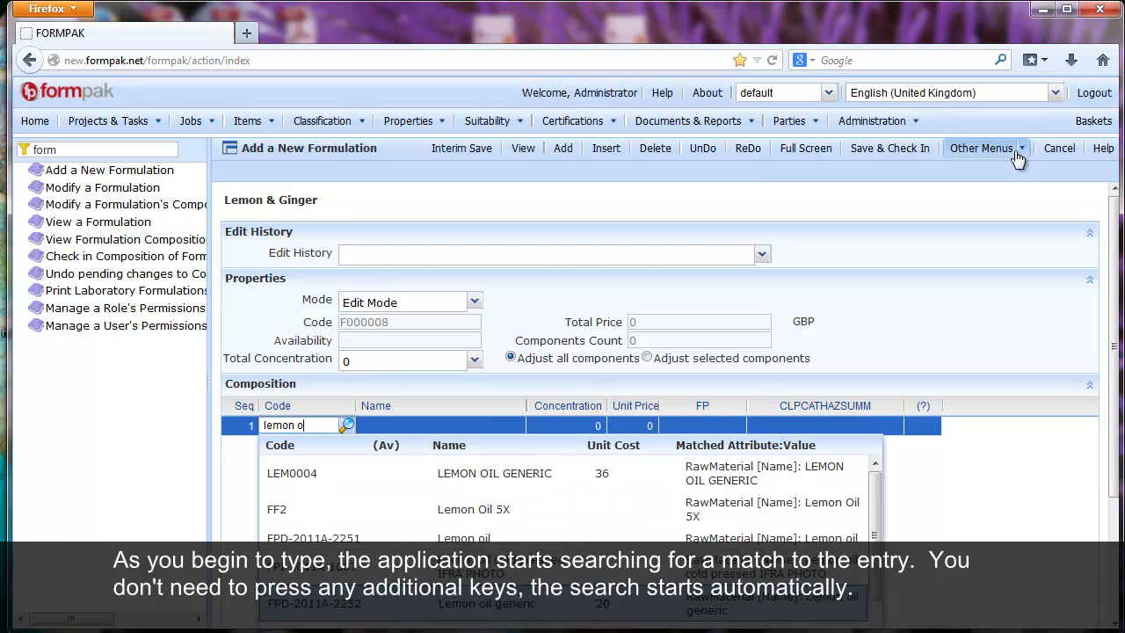
key("Return")
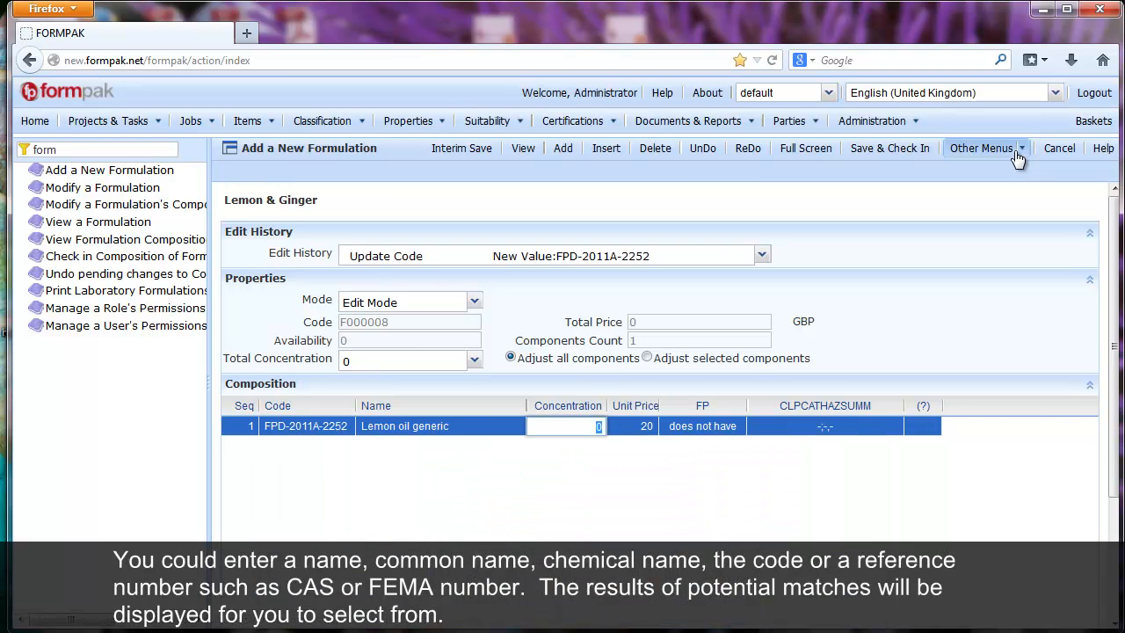
type("15")
key("Return")
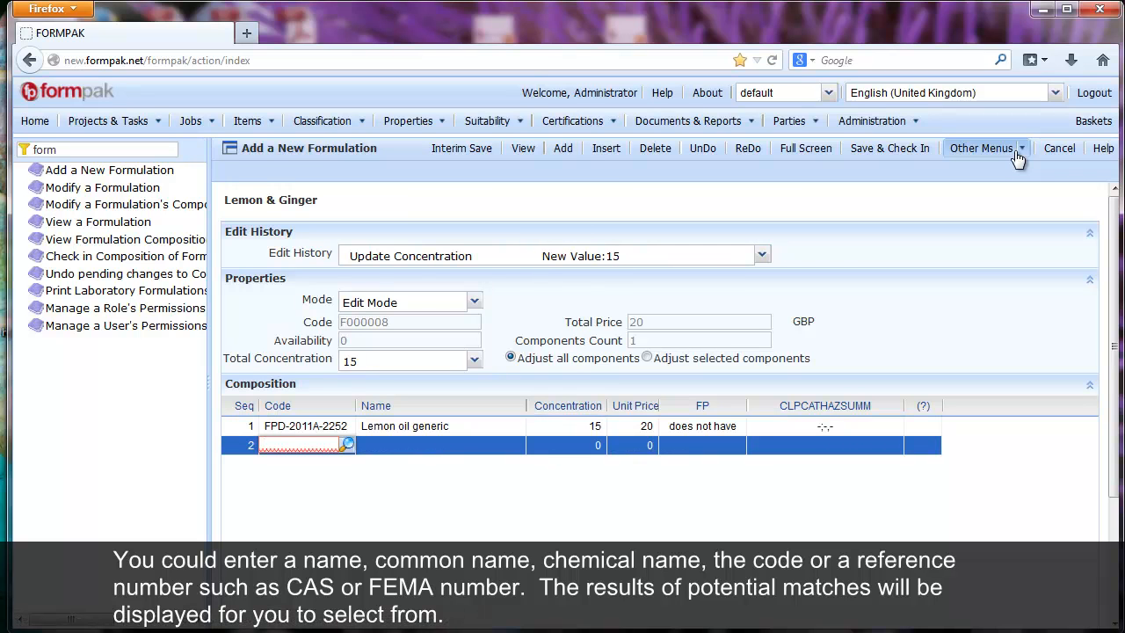
Add Citral (FPD-2011A-1811) as the second component with a concentration of 1.5.
type("citral")
key("Down")
key("Down")
key("Down")
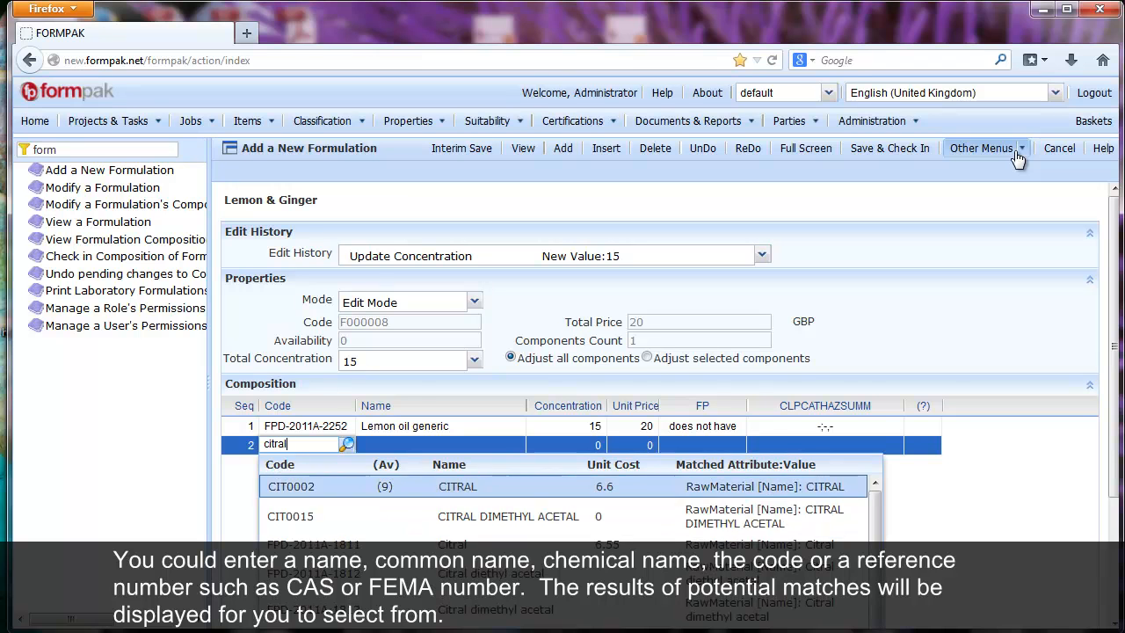
key("Return")
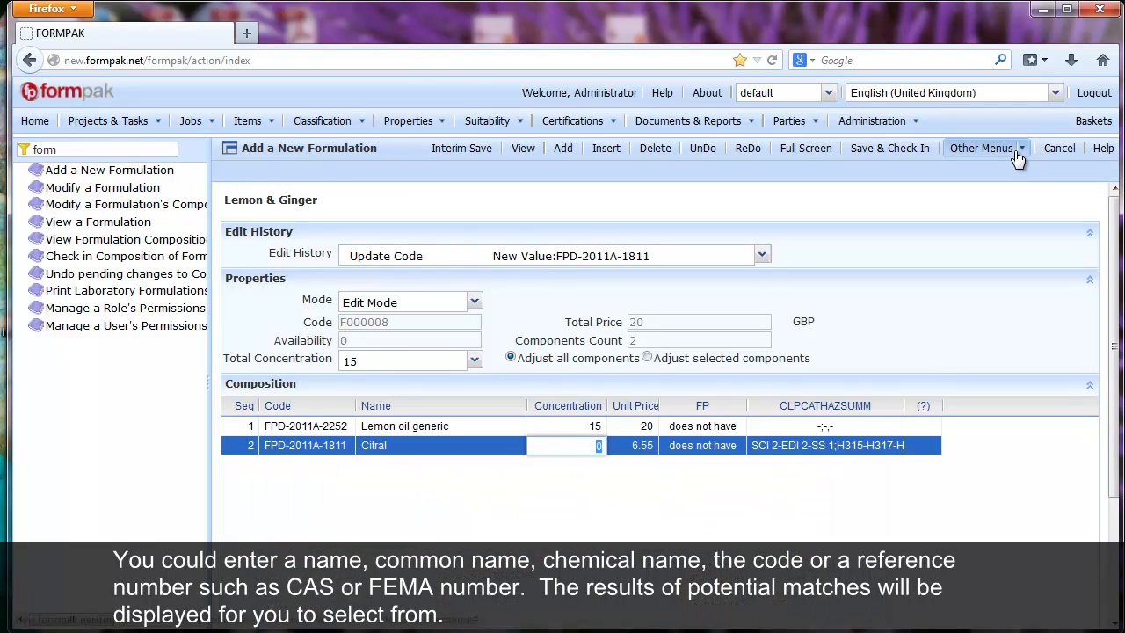
type("1.5")
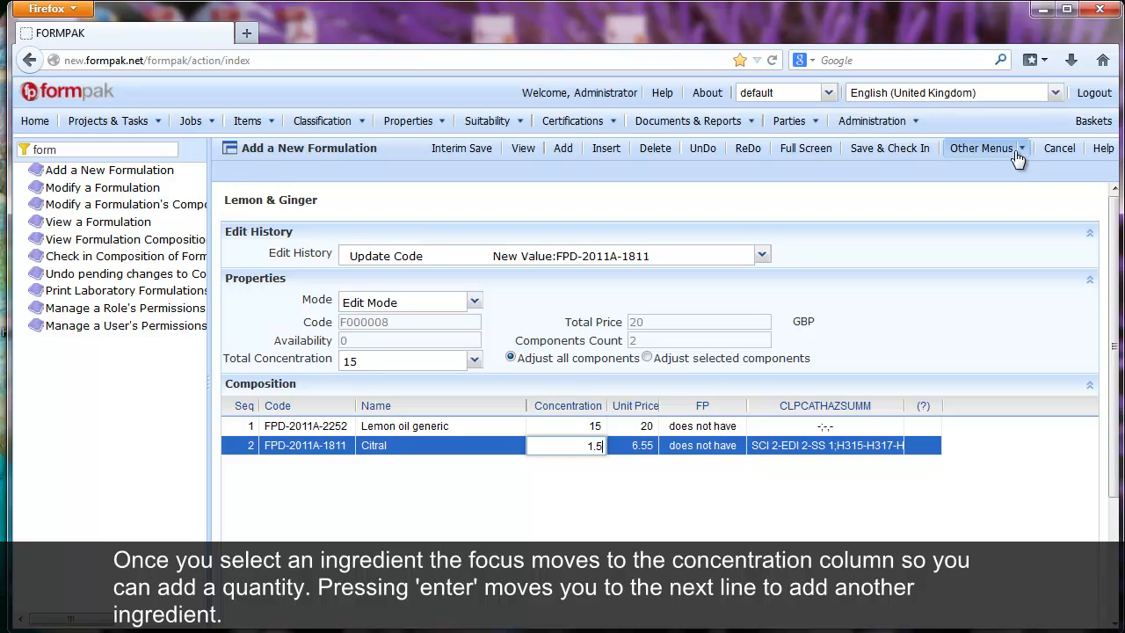
key("Return")
Add Orange oil, bitter (FPD-2011A-2460) as the third component with a concentration of 4.
type("ange")
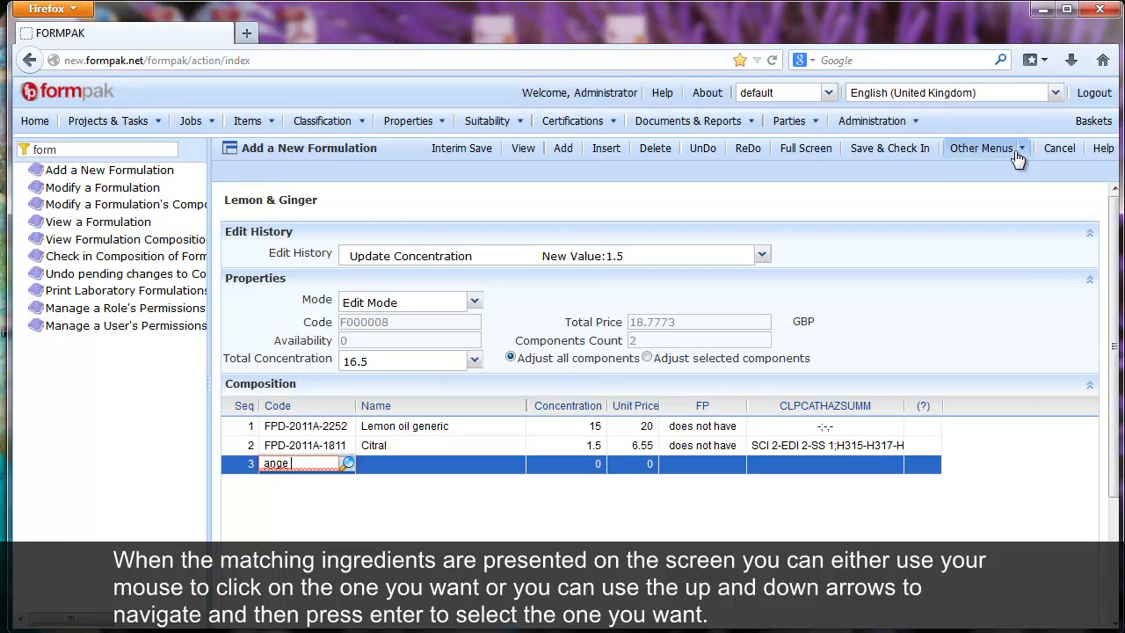
key("BackSpace")
key("BackSpace")
key("BackSpace")
key("BackSpace")
type("orange o")
key("Down")
key("Down")
key("Down")
key("Down")
key("Down")
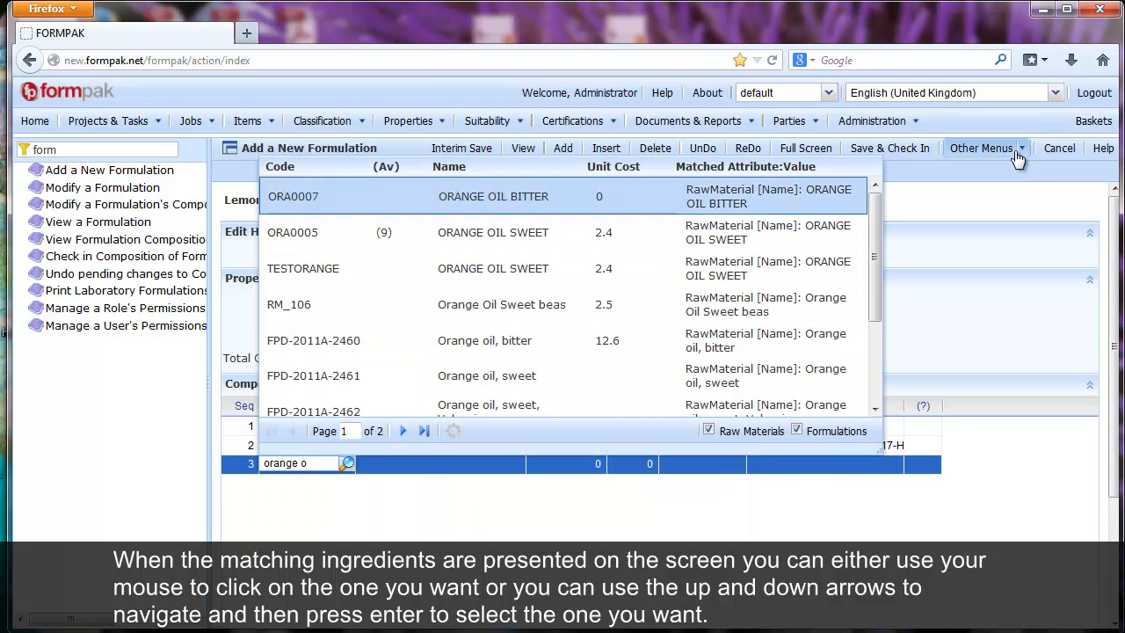
key("Return")
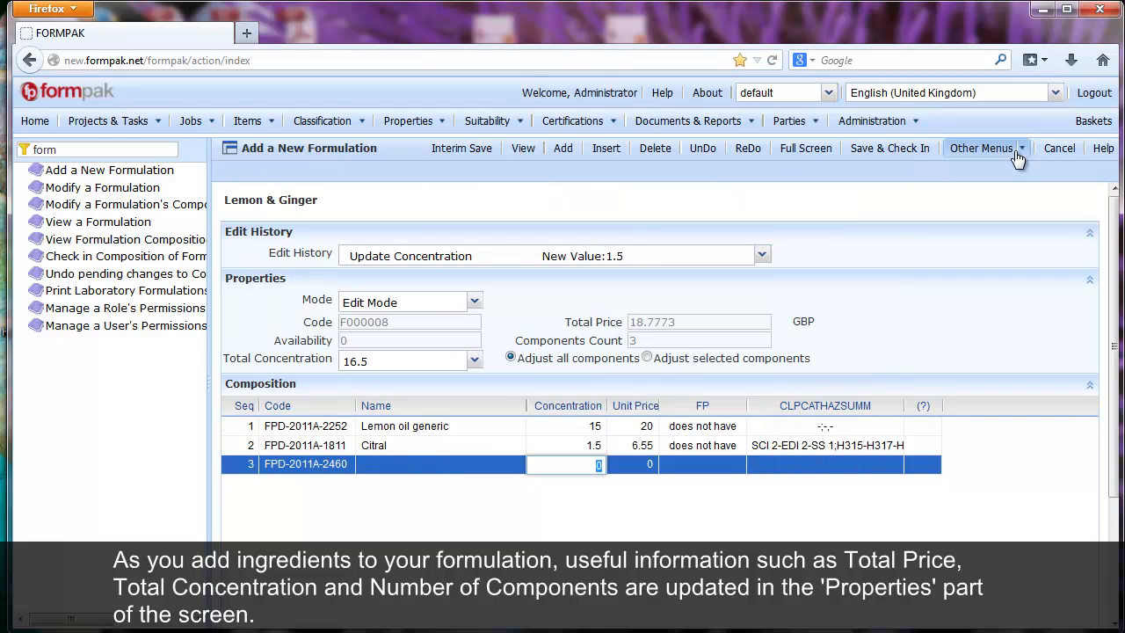
type("4")
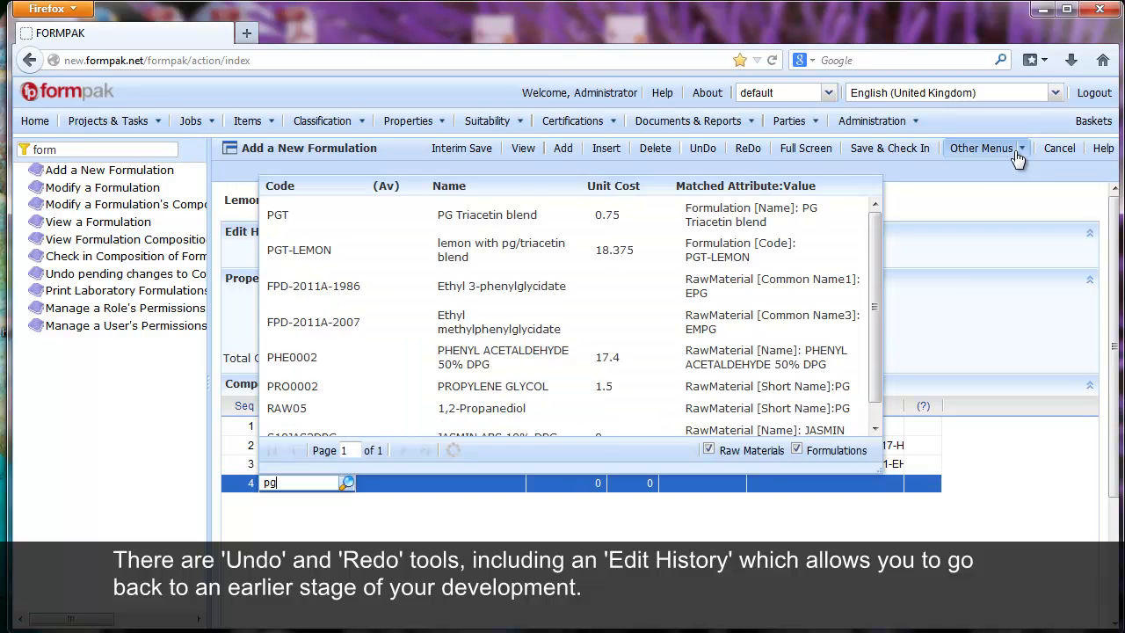
Find propylene glycol by its short name pg and add PRO0002 as the fourth component without entering a concentration.
key("Down")
key("Down")
key("Down")
key("Down")
key("Down")
key("Down")
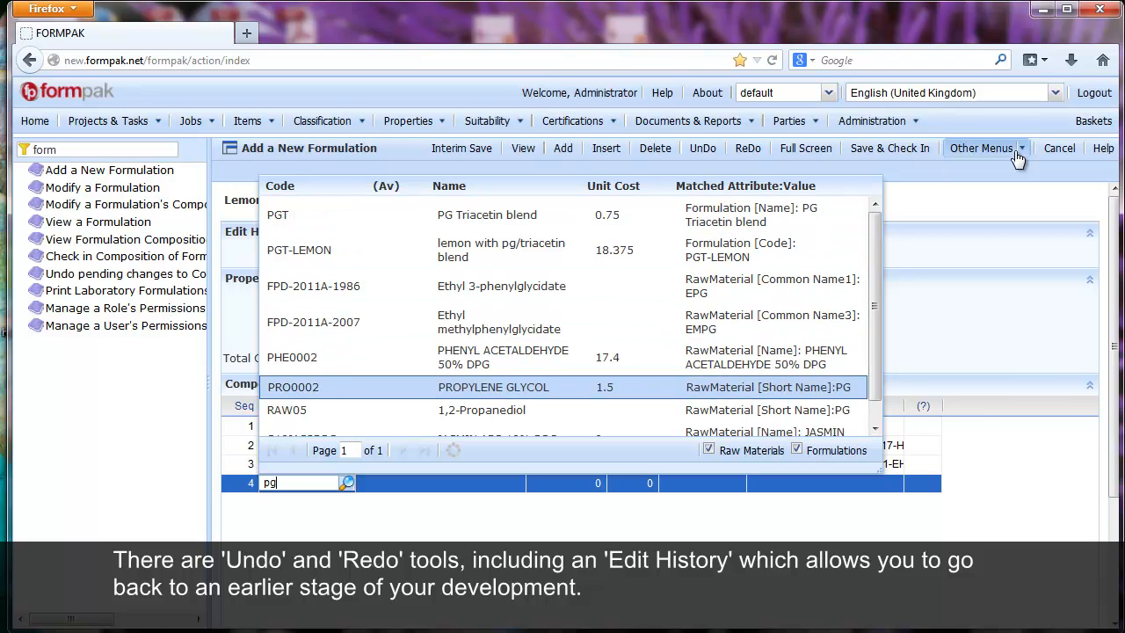
key("Return")
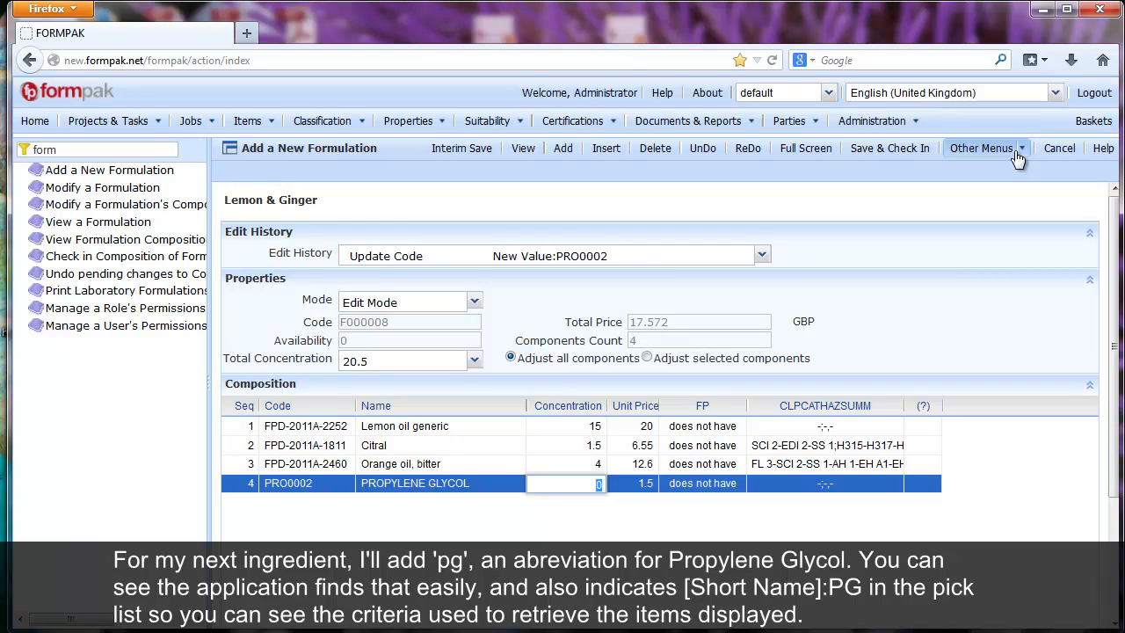
key("Return")
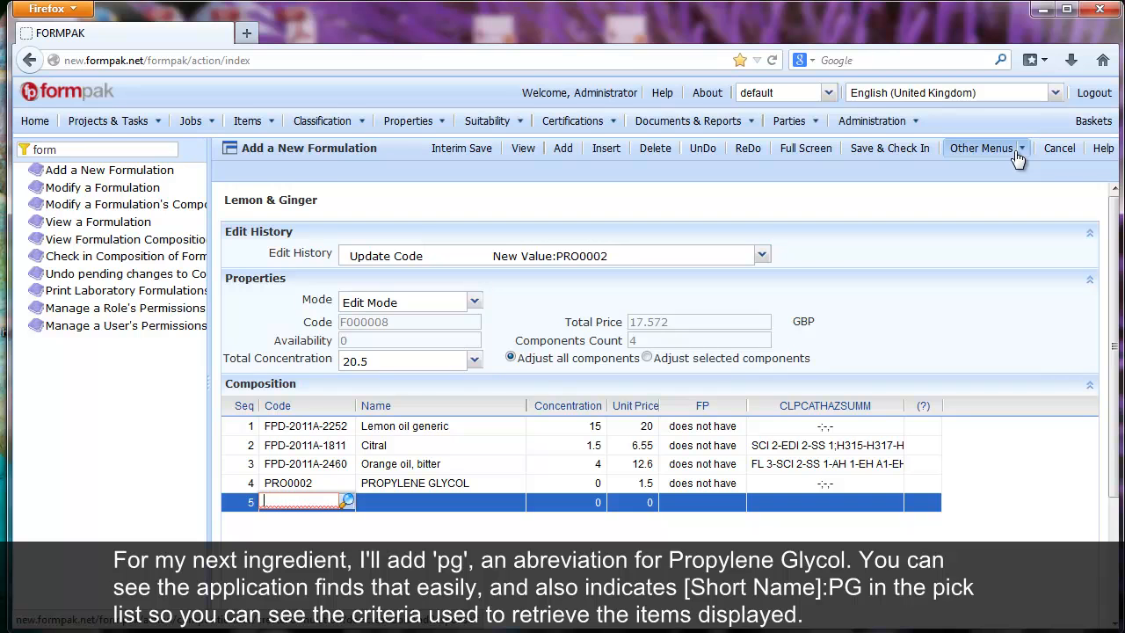
Add Ginger oil (FPD-2011A-2082) as the fifth component with a concentration of 5.
type("ginger o")
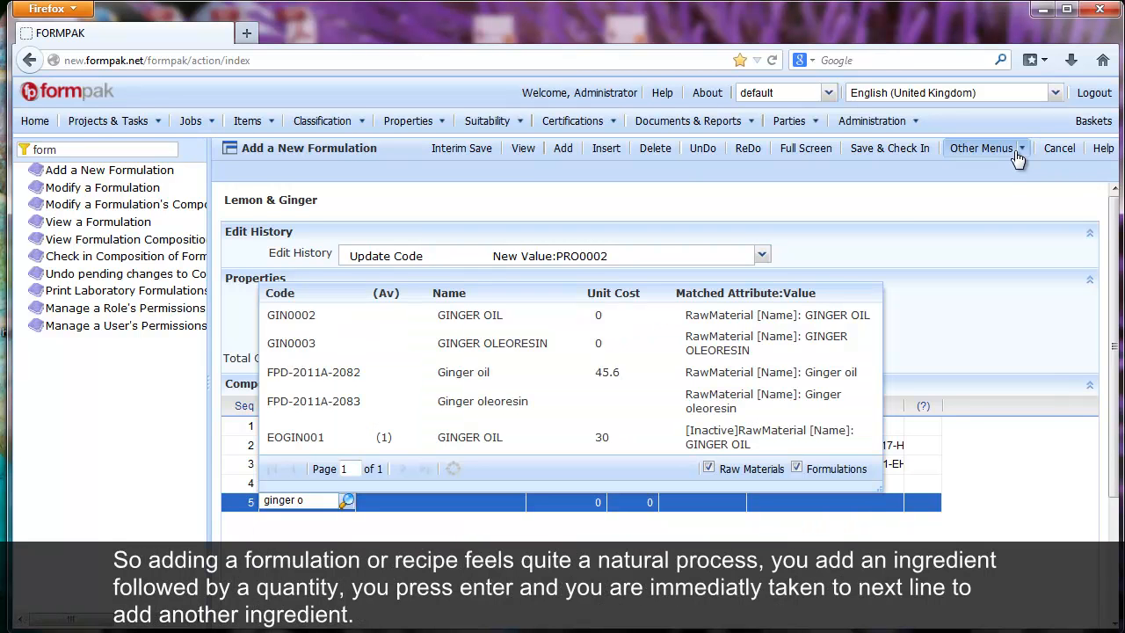
key("Down")
key("Down")
key("Down")
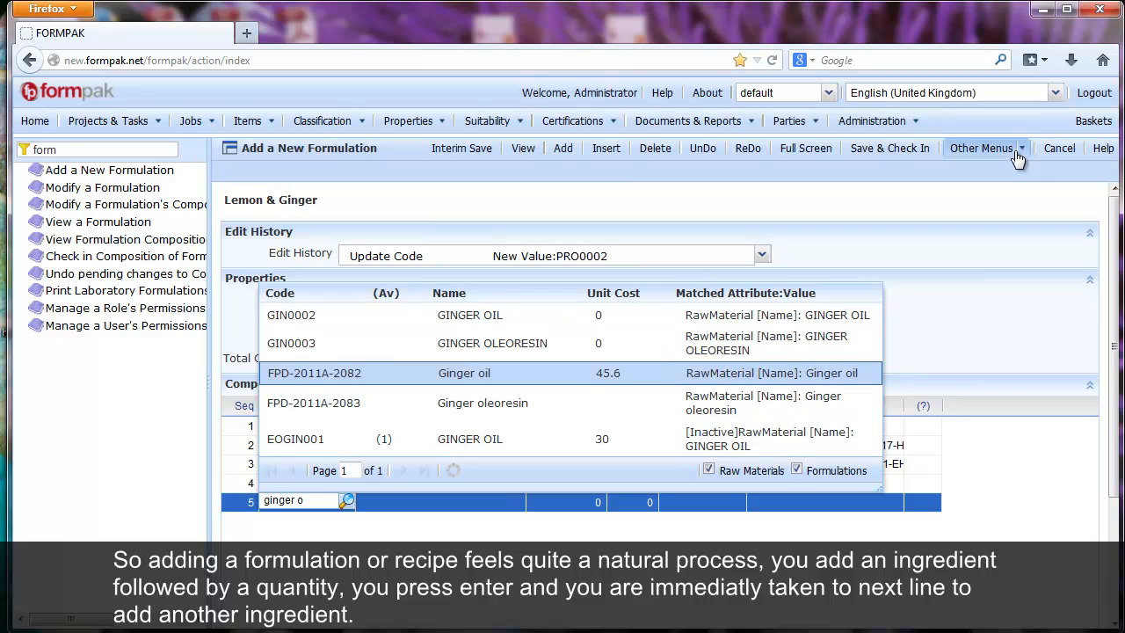
key("Return")
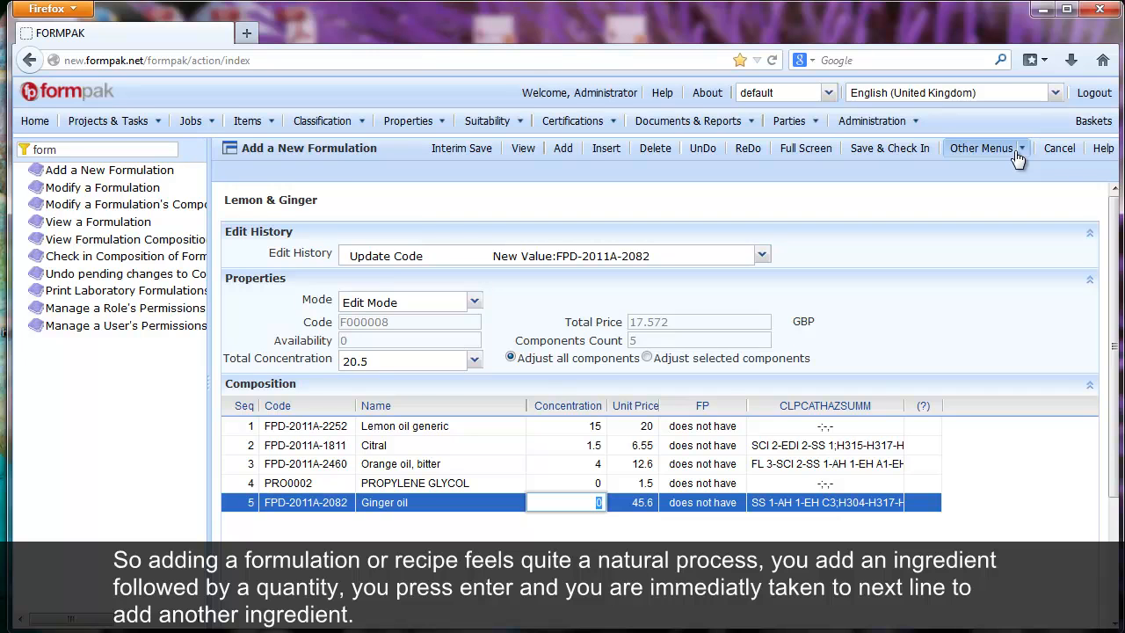
type("5")
Set the total concentration to 100 by adjusting only the selected propylene glycol component.
key("Up")
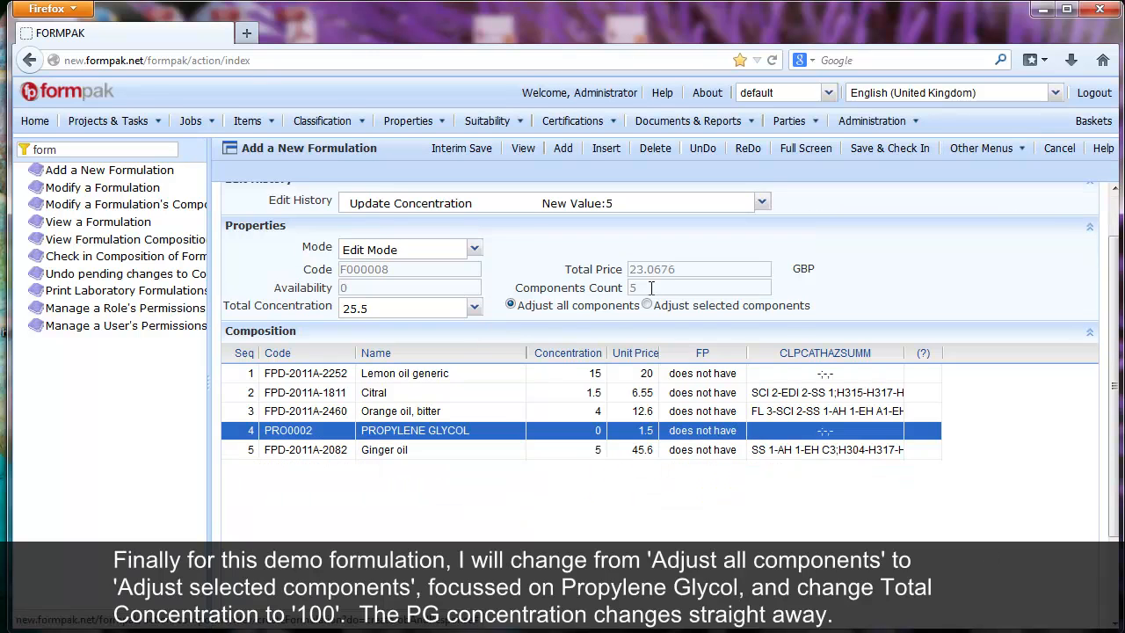
left_click(647, 305)
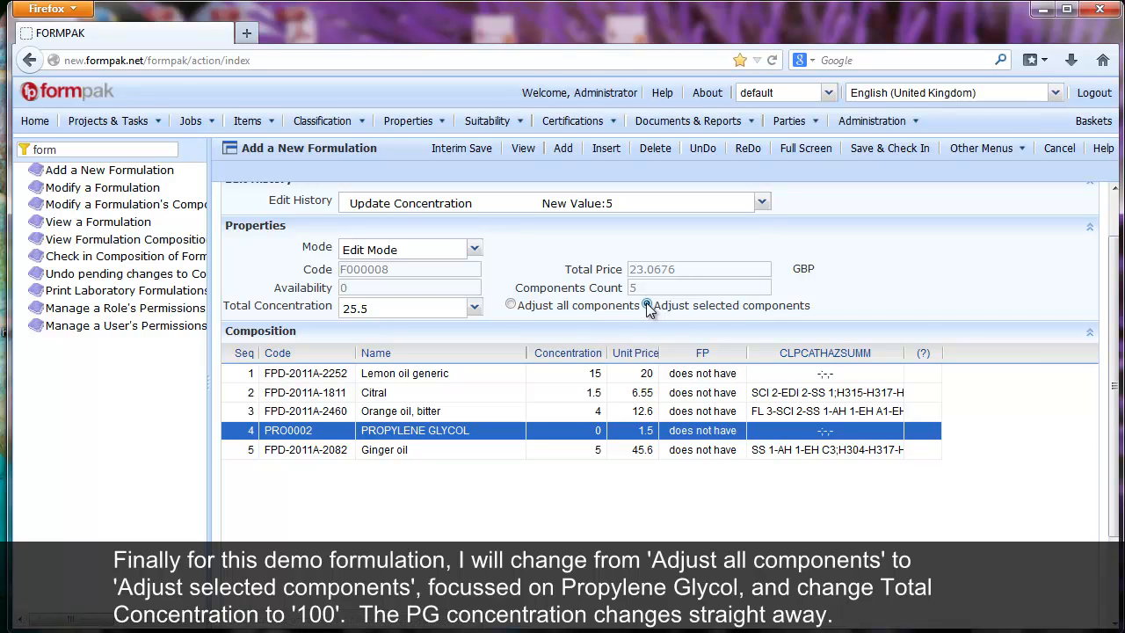
left_click(476, 310)
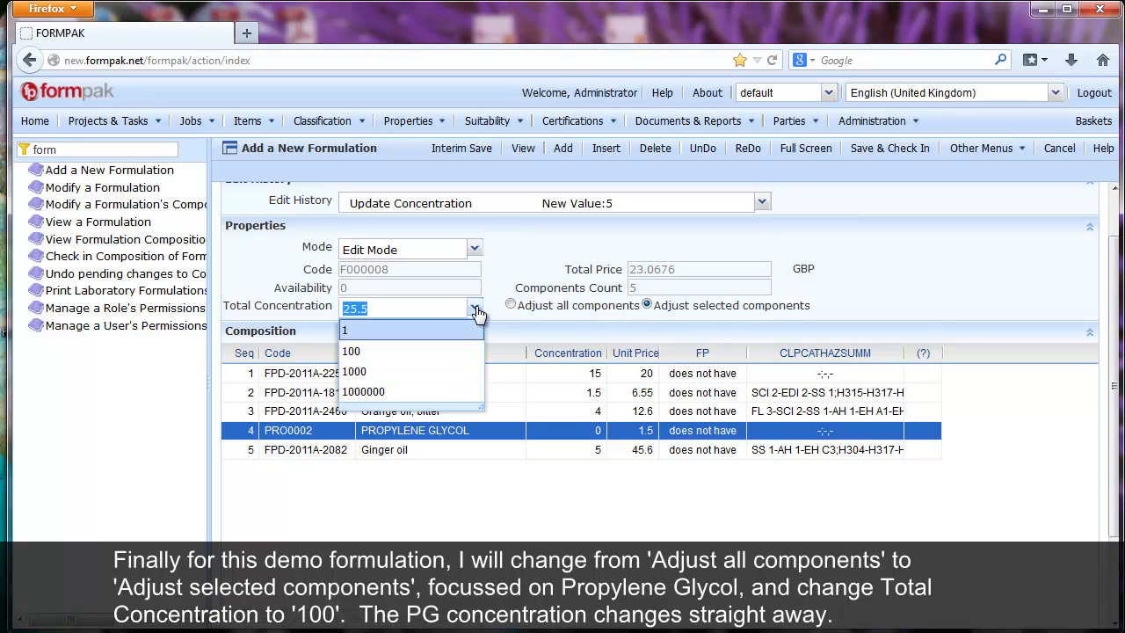
left_click(436, 351)
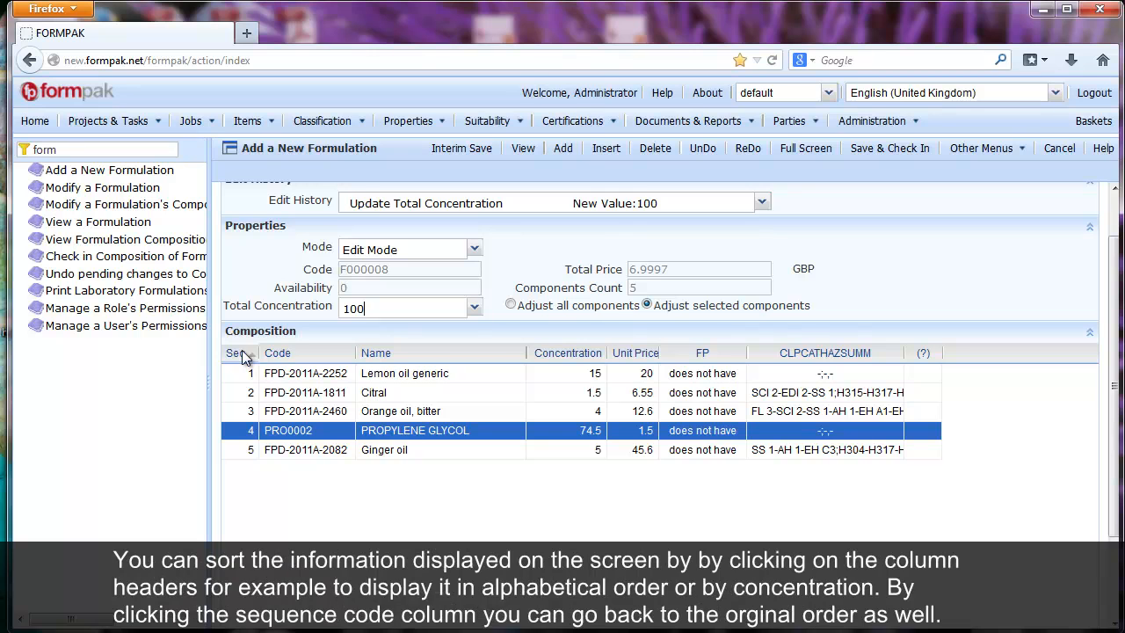
Sort the composition by code, name and concentration in turn, and return it to sequence order.
left_click(281, 354)
left_click(391, 354)
left_click(393, 356)
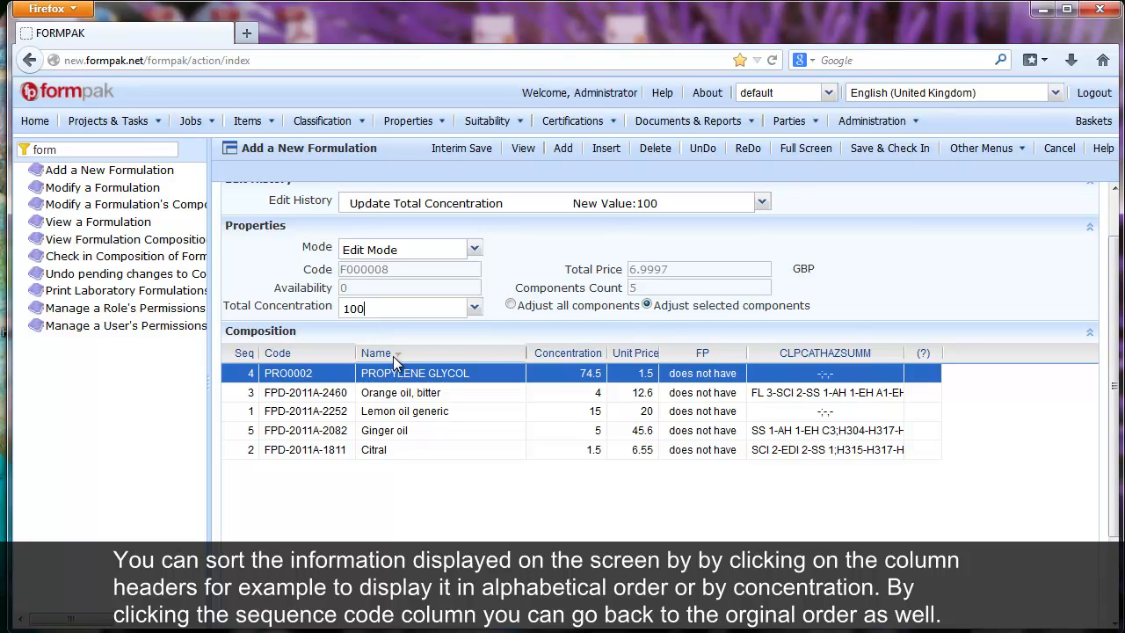
left_click(549, 356)
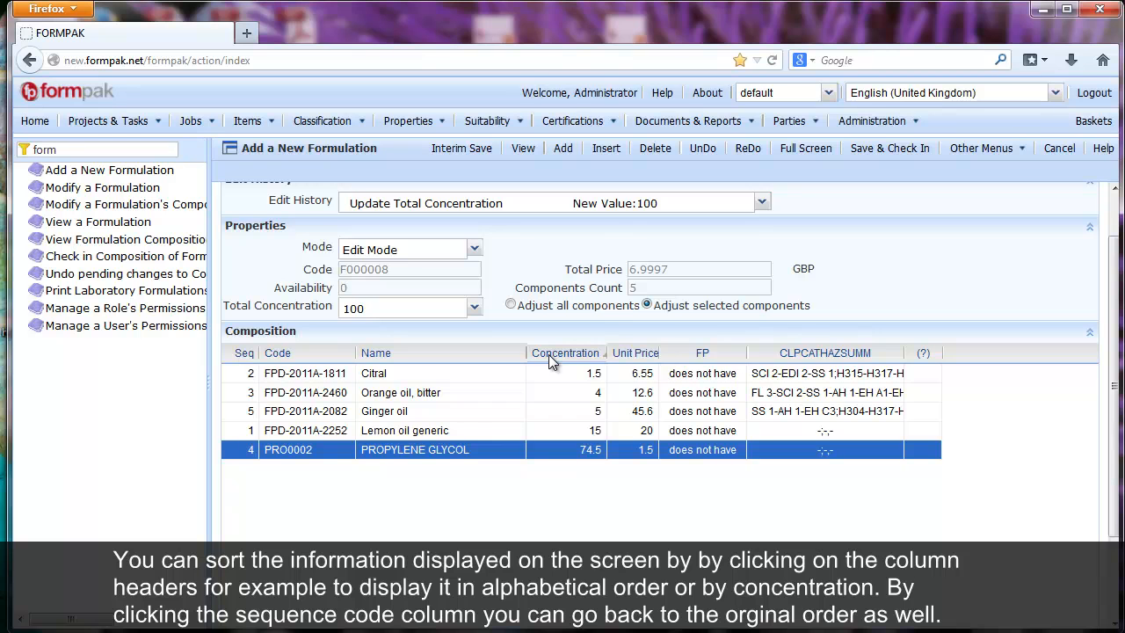
left_click(550, 356)
left_click(244, 356)
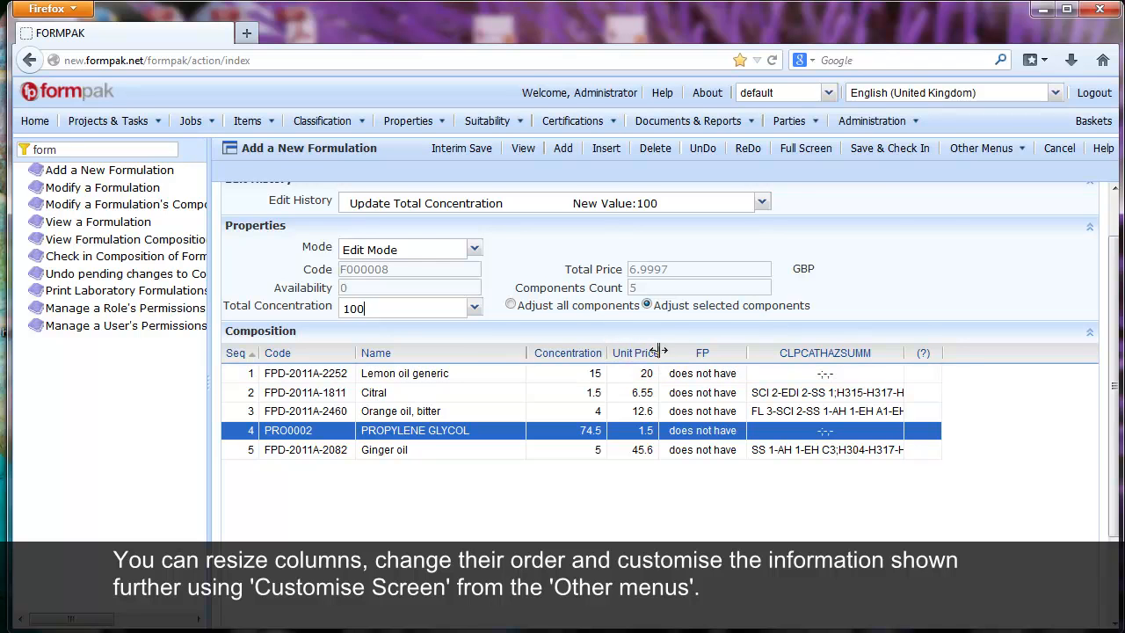
Widen the Unit Price column and customise the screen to show the Extended Price and CAS Number columns.
left_click_drag(658, 351, 694, 351)
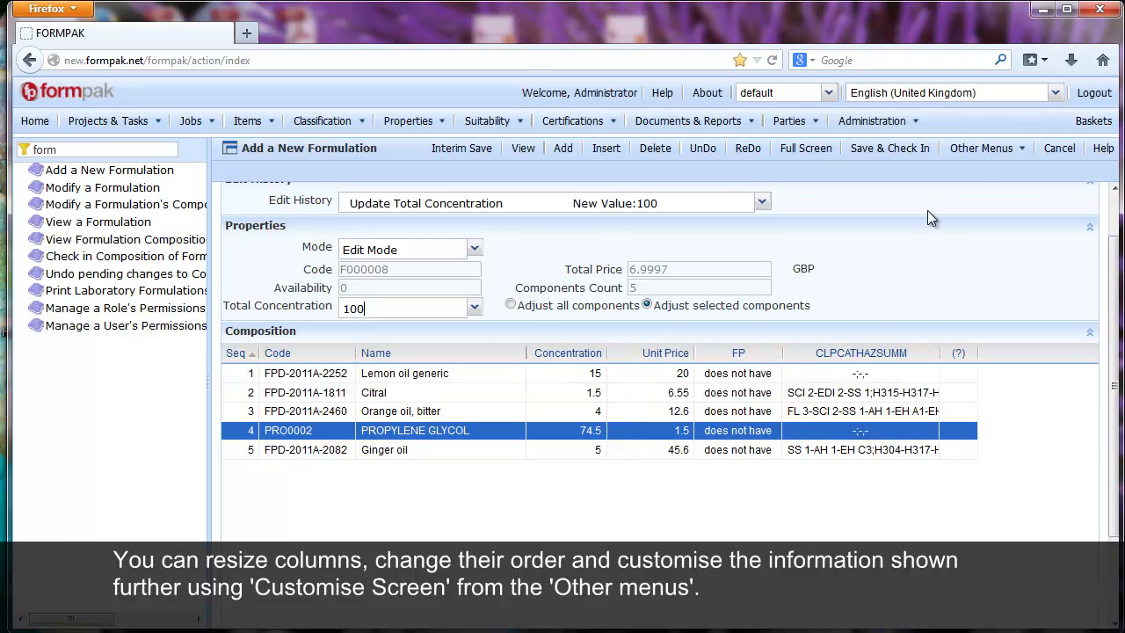
left_click(1024, 151)
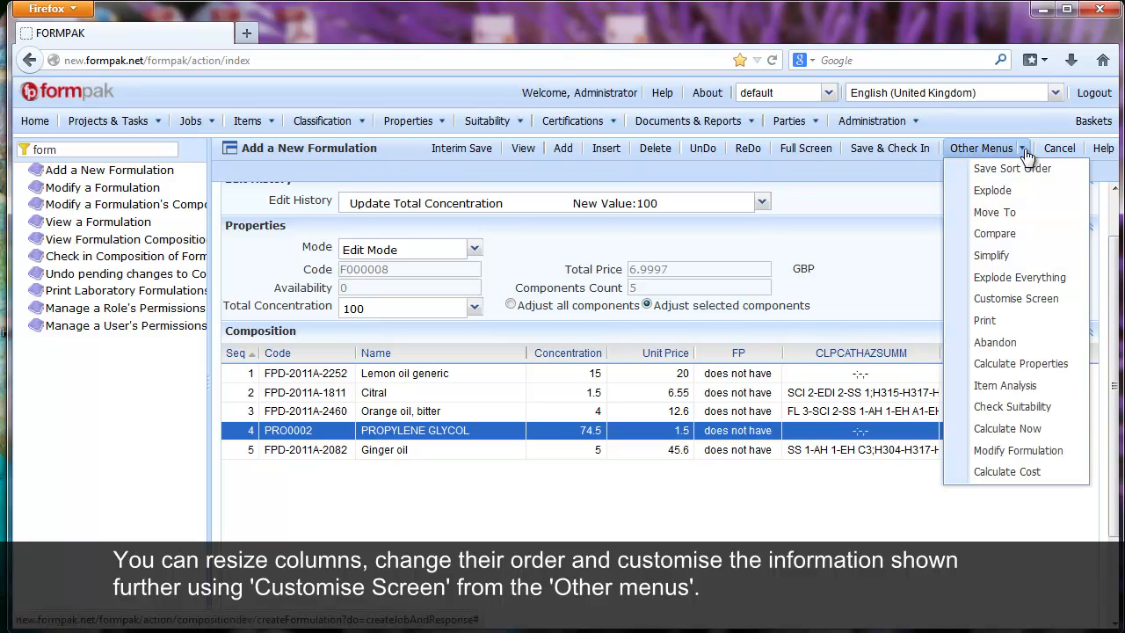
left_click(995, 301)
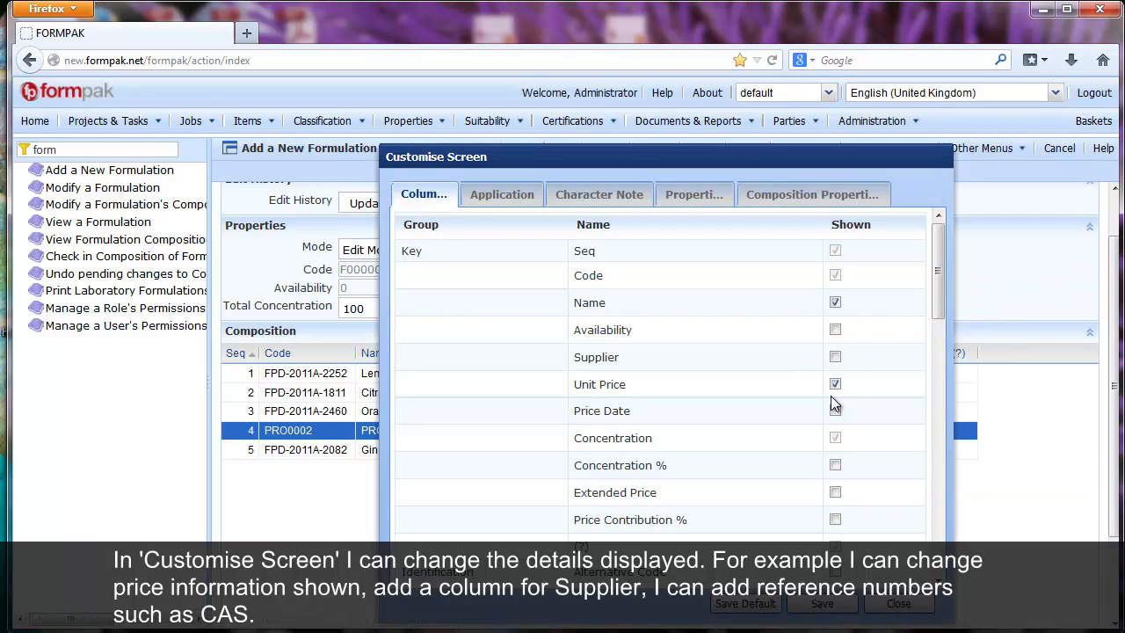
left_click(835, 492)
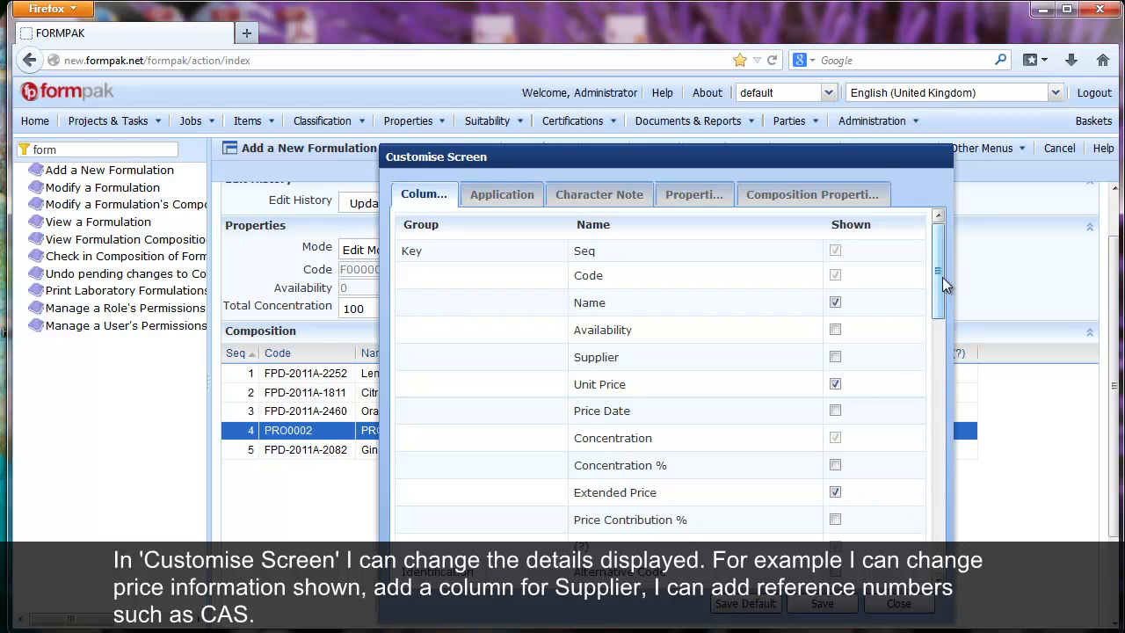
left_click_drag(941, 277, 939, 315)
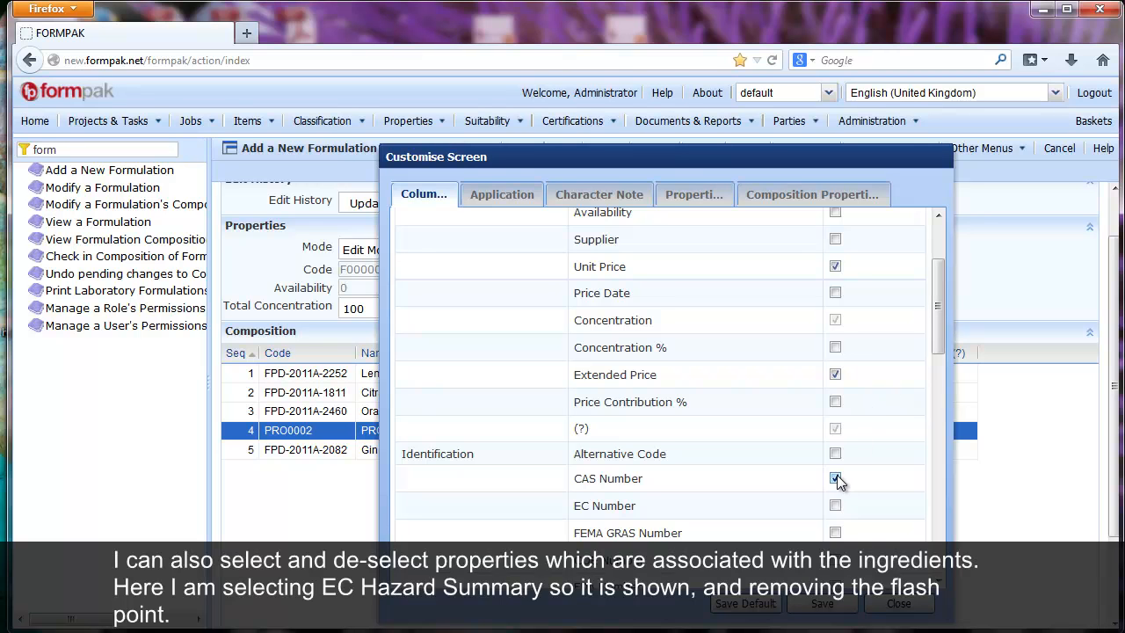
Show the EC Hazard Summary property, hide Flash Point, and save the screen format as the default.
left_click(694, 195)
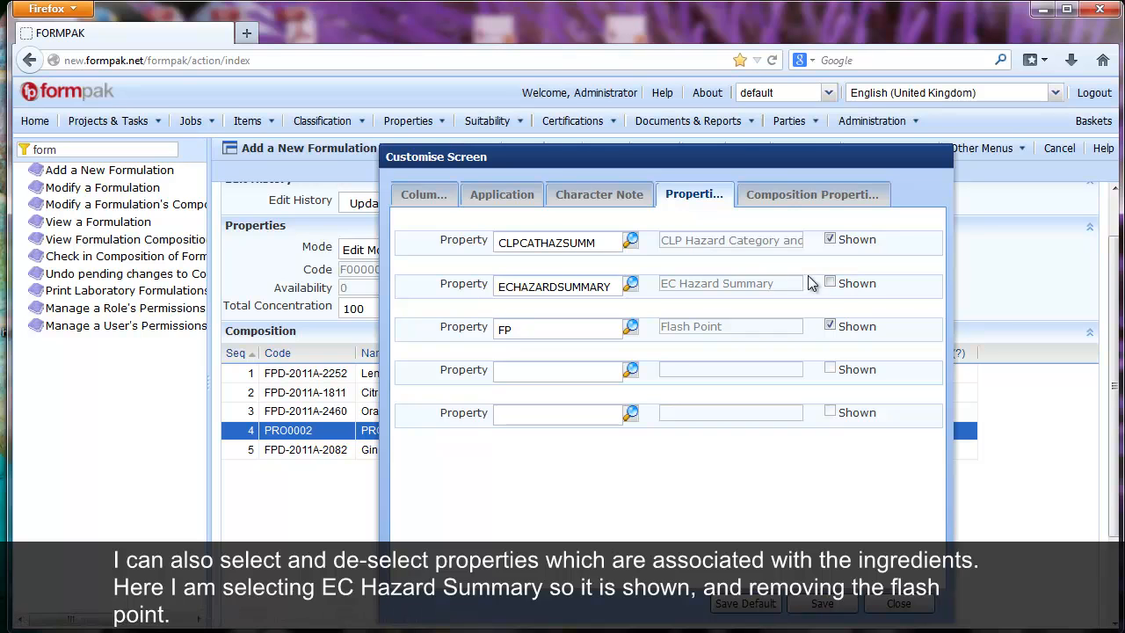
left_click(829, 282)
left_click(831, 326)
left_click(728, 605)
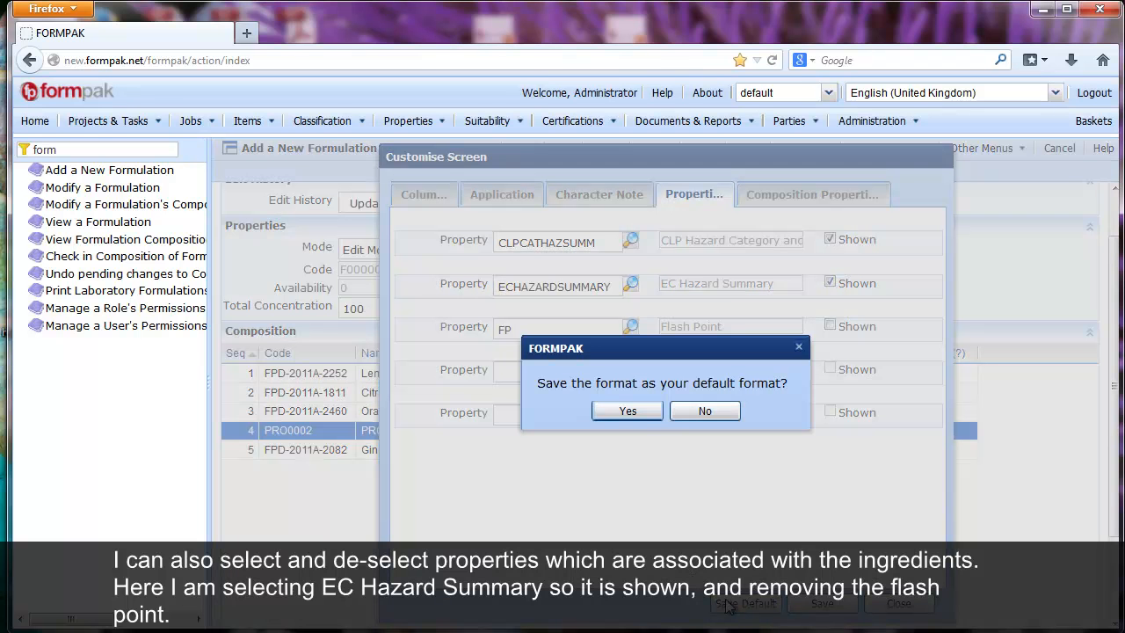
left_click(633, 415)
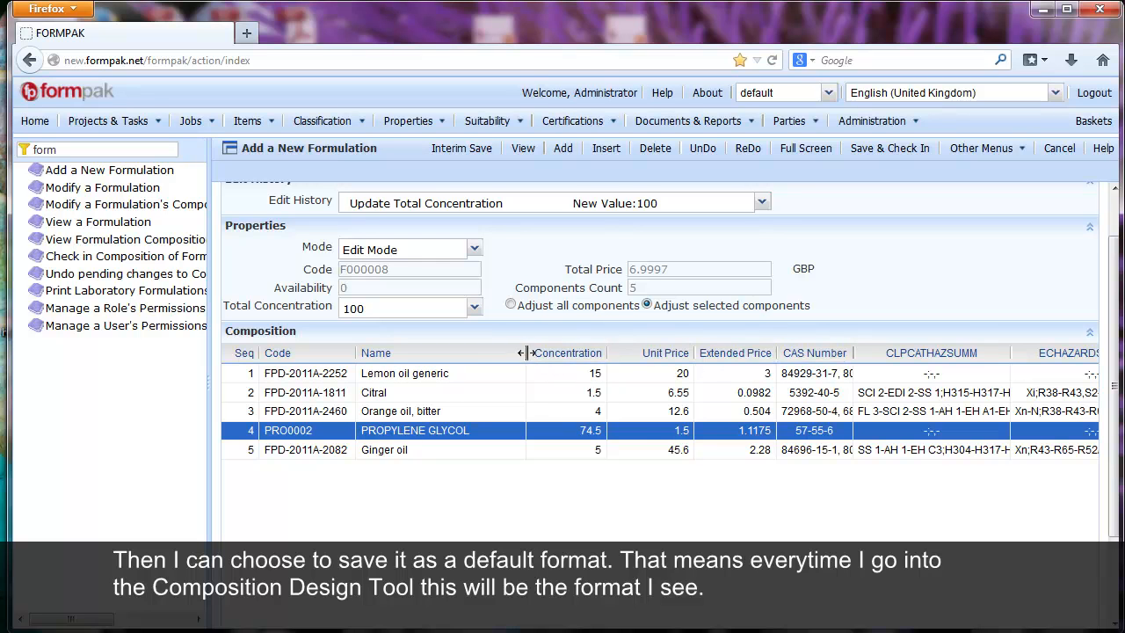
Narrow the Name and CLPCATHAZSUMM columns of the composition table.
left_click_drag(526, 352, 496, 352)
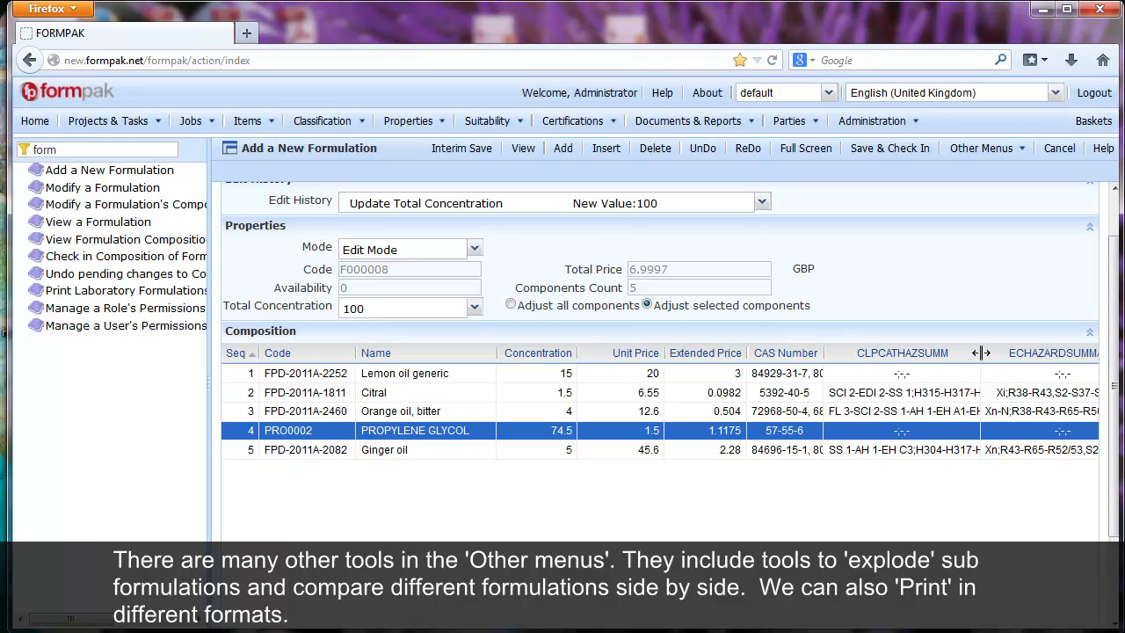
left_click_drag(982, 352, 953, 353)
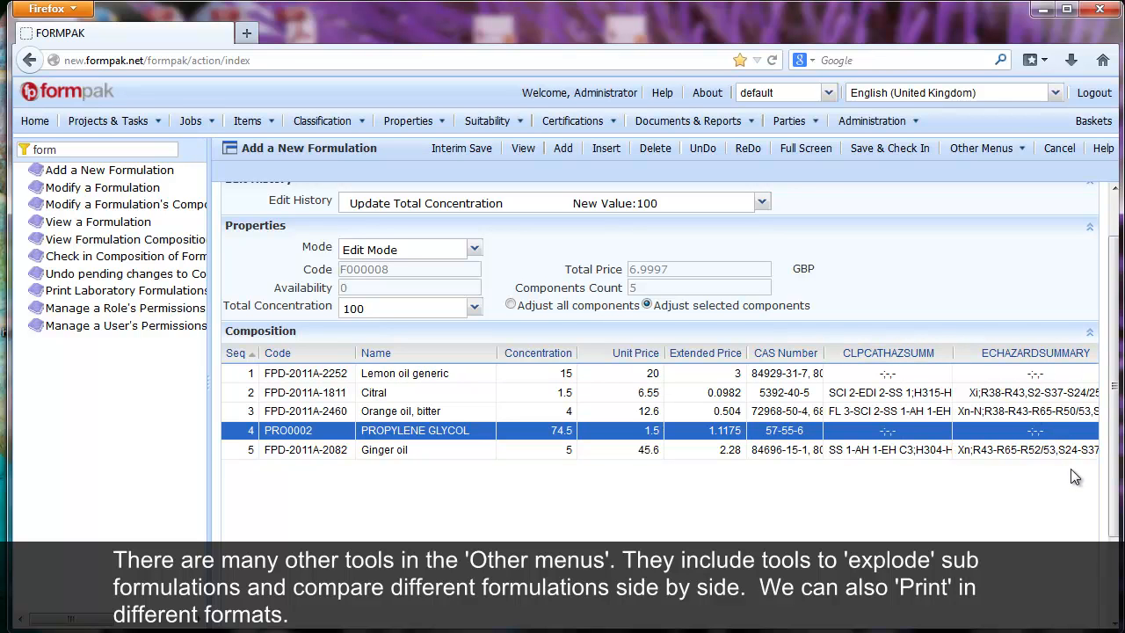
Print the composition as a PDF report with the As screen layout and quantity 100, and close the report.
left_click(1022, 150)
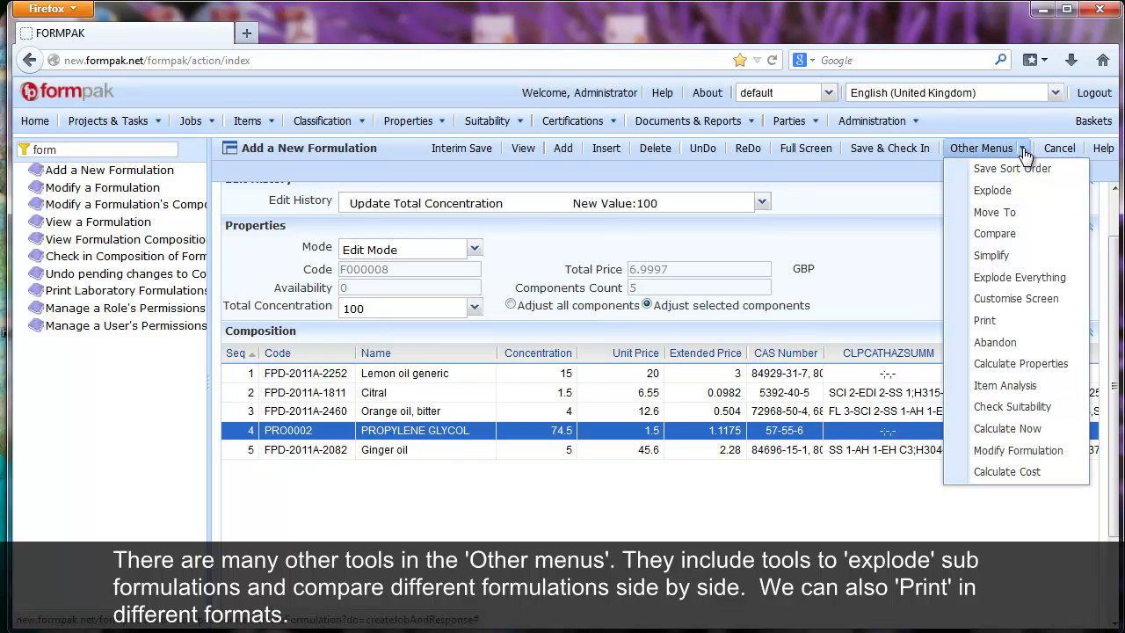
left_click(985, 321)
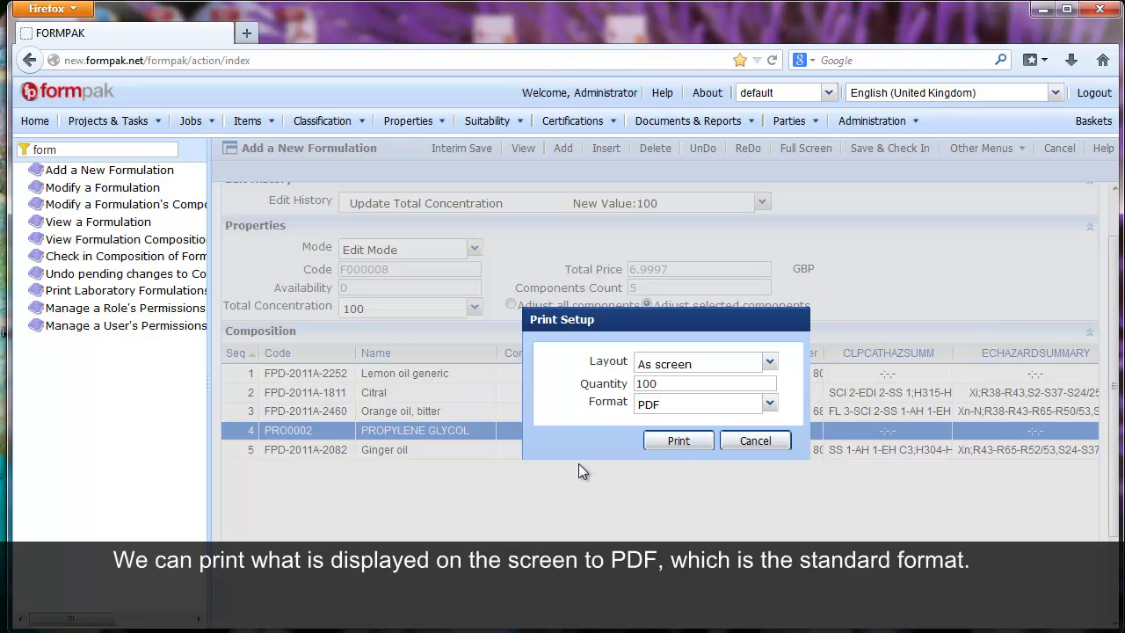
left_click(678, 440)
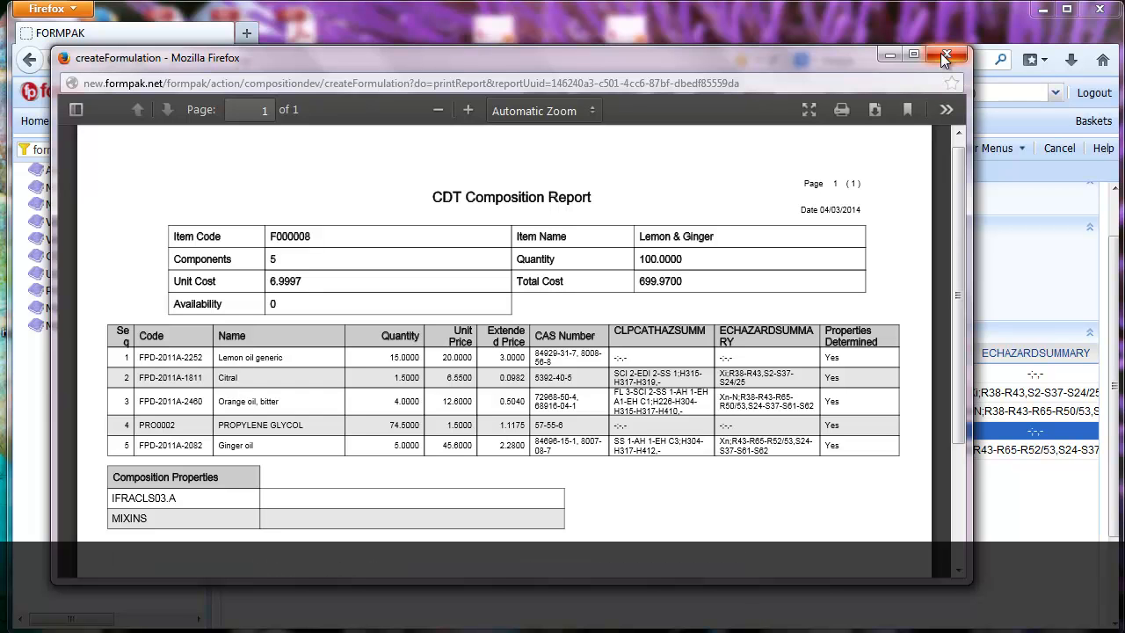
left_click(945, 57)
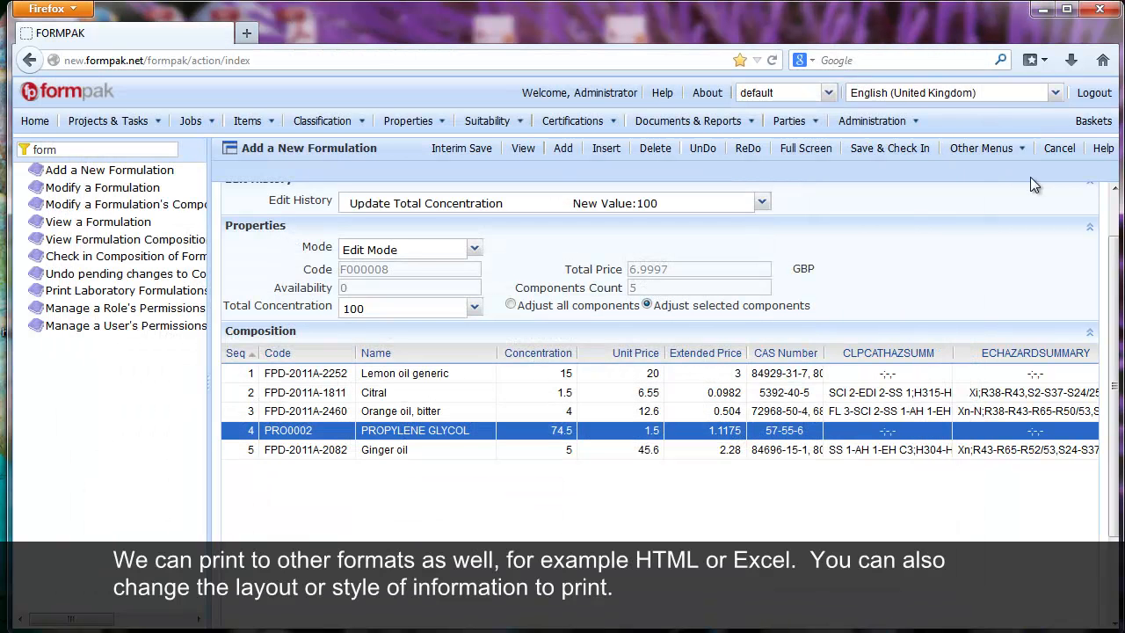
Print the composition as a PDF report with the Basic layout and quantity 50, and close the report.
left_click(1024, 150)
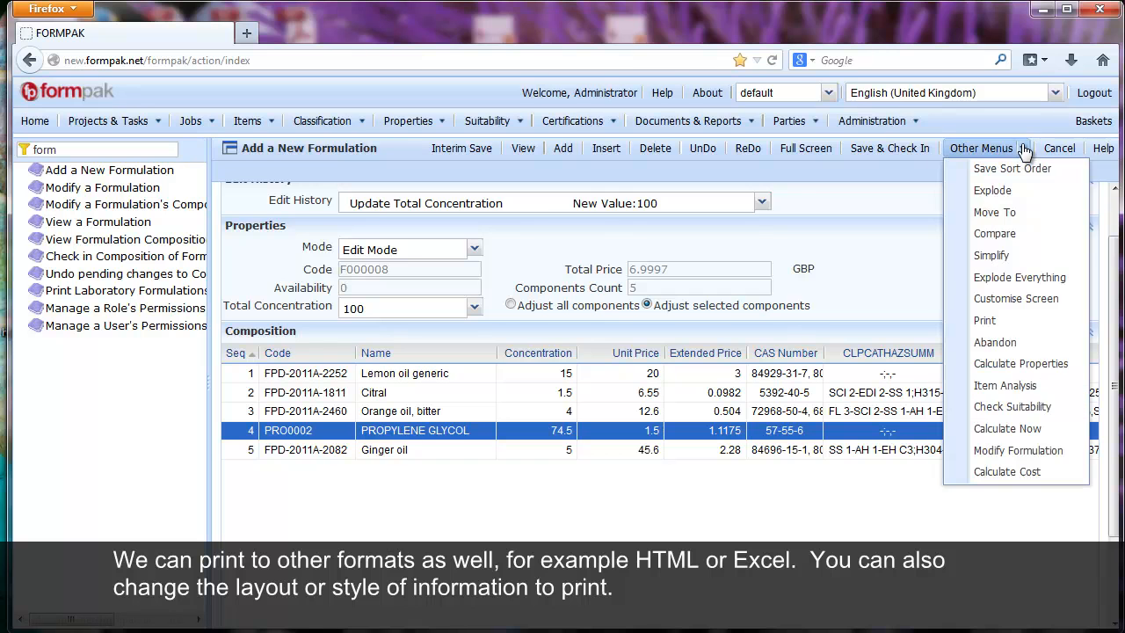
left_click(986, 321)
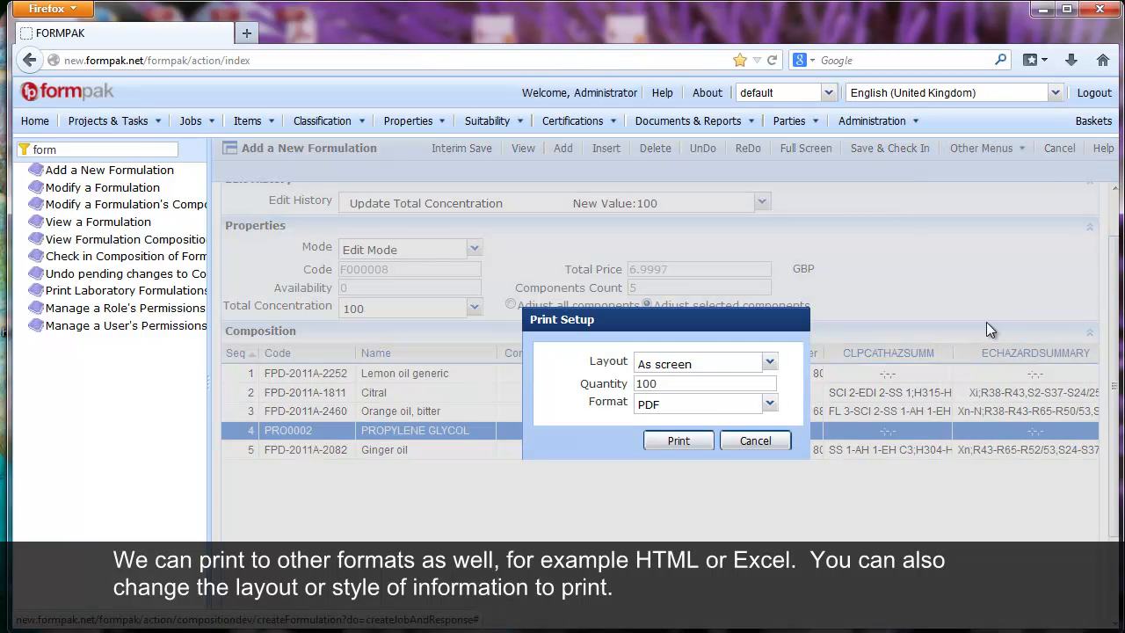
left_click(770, 404)
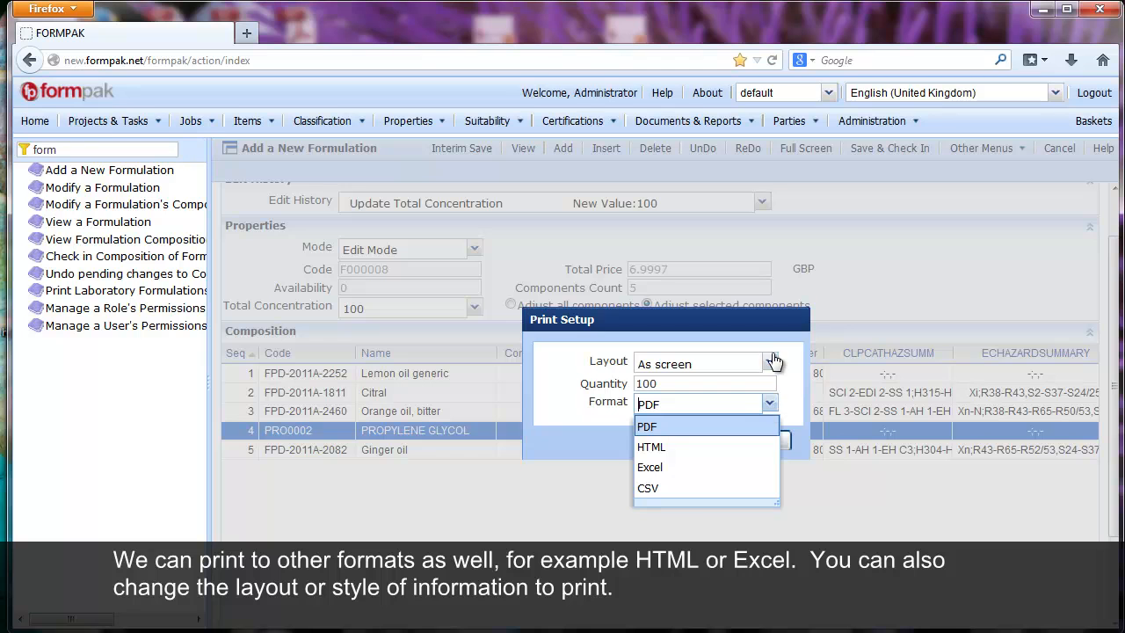
left_click(770, 363)
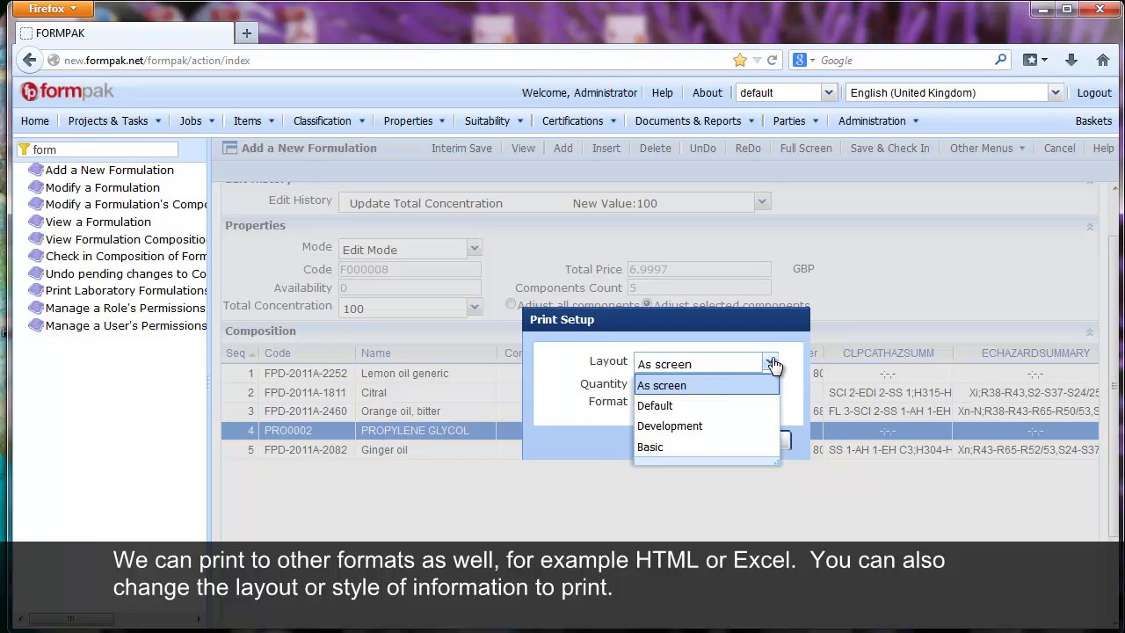
left_click(678, 447)
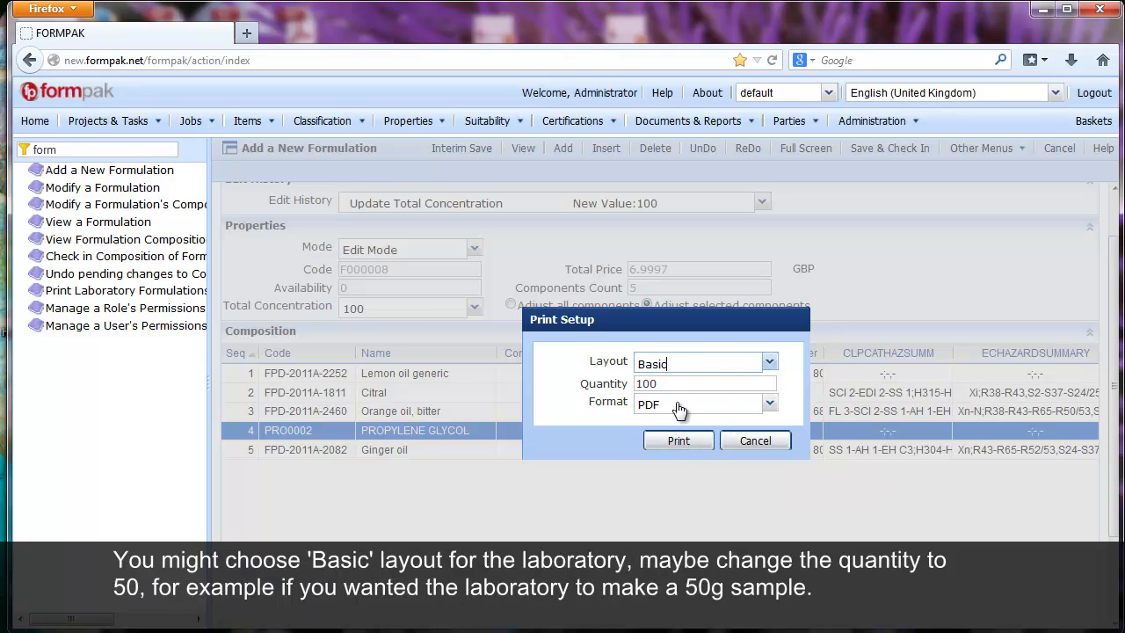
double_click(665, 382)
type("50")
left_click(675, 442)
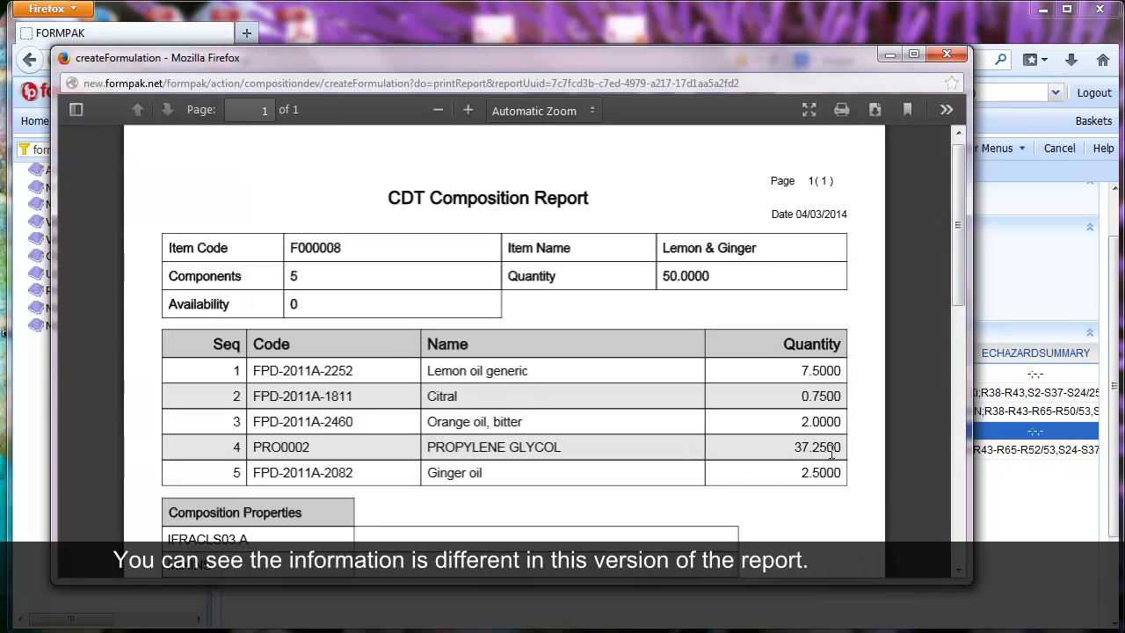
left_click(948, 55)
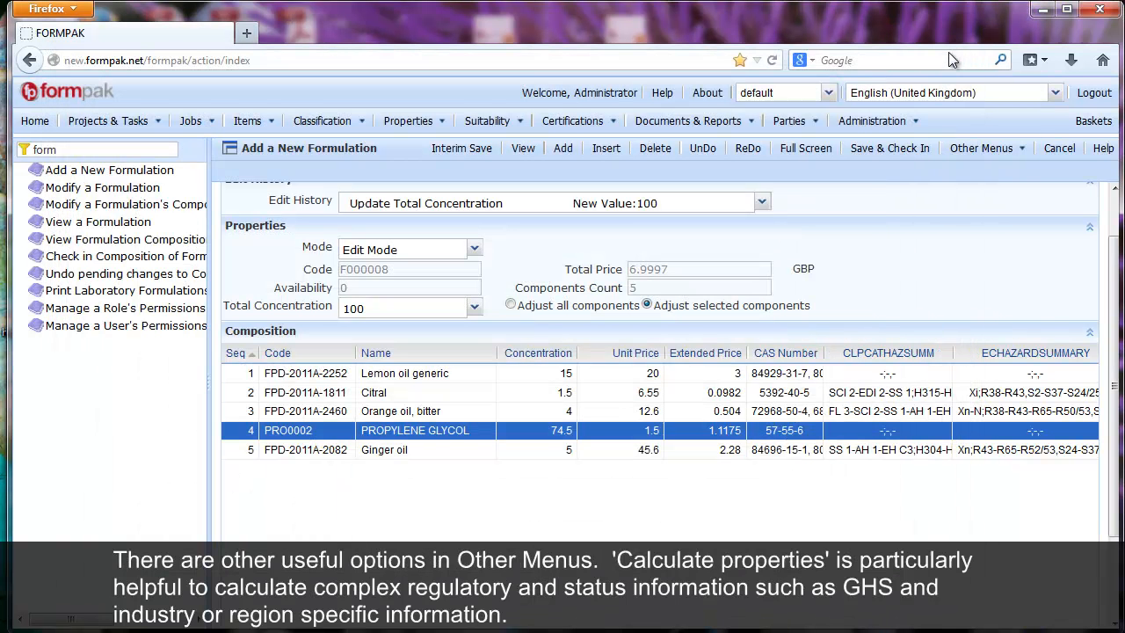
Run a suitability check on the Lemon & Ginger formulation with the prefilled party, application and dosage.
left_click(1024, 150)
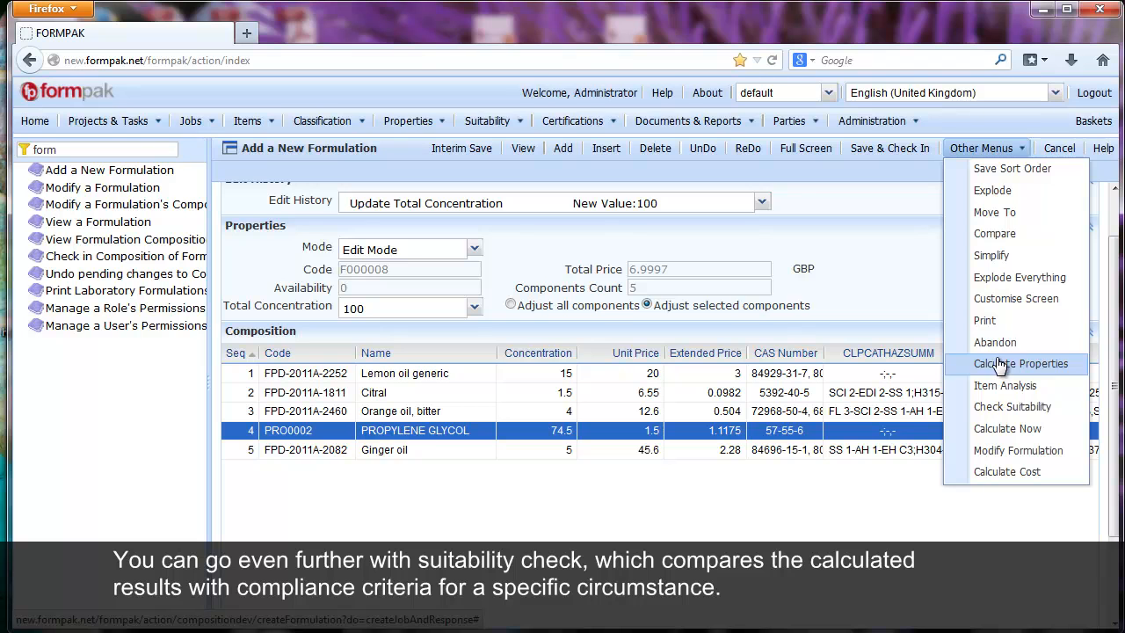
left_click(986, 411)
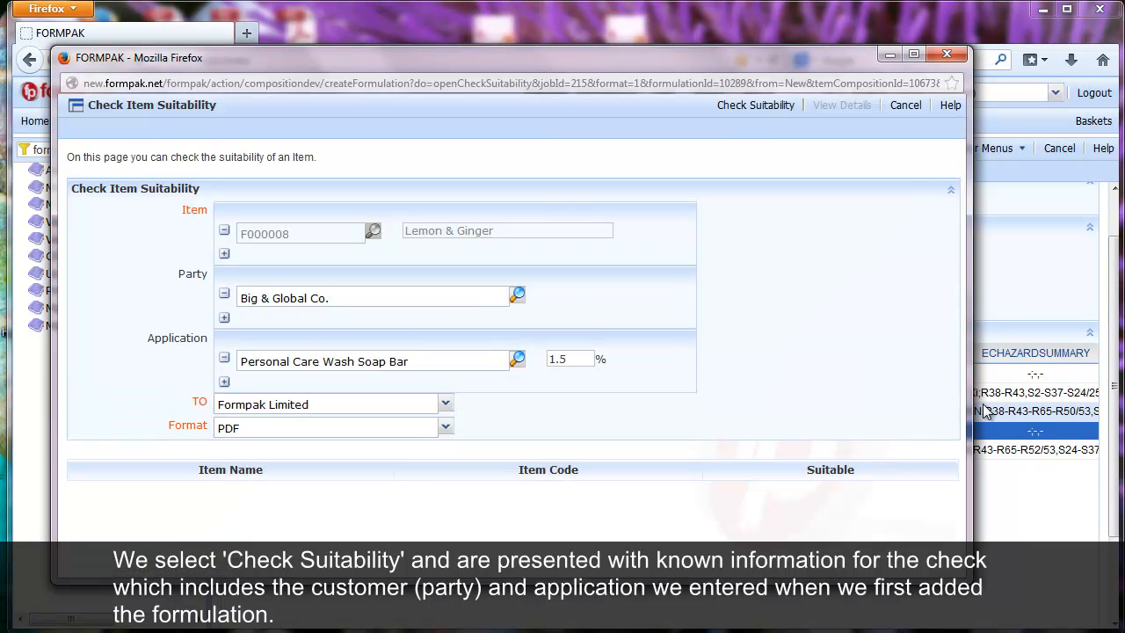
left_click(777, 107)
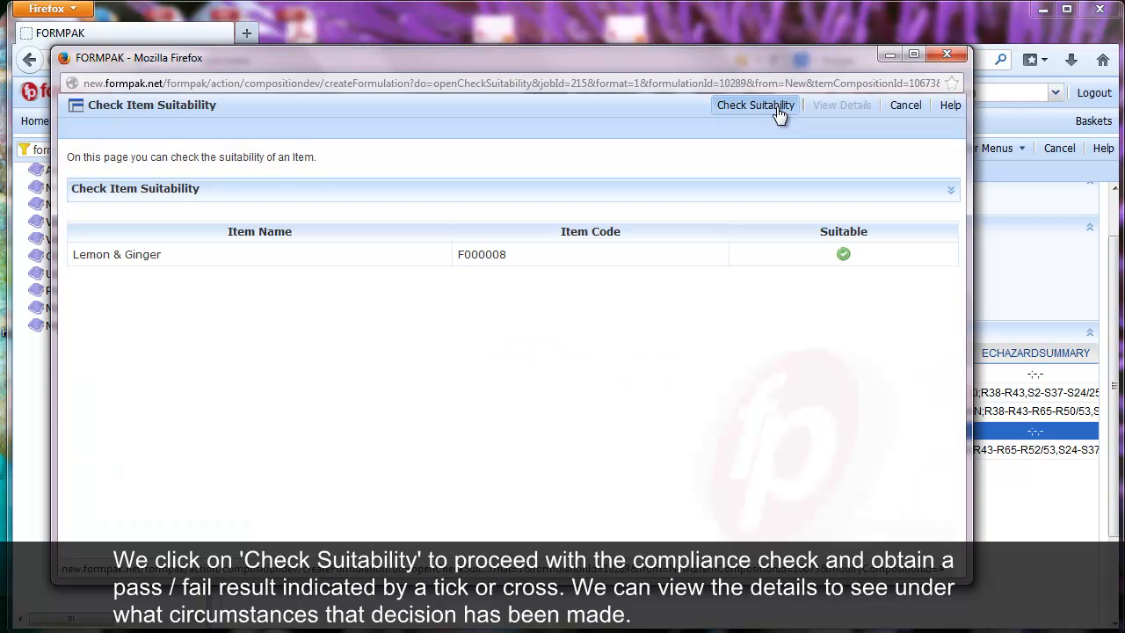
View the detailed Suitability Check Report for Lemon & Ginger, and close the report and the suitability check.
left_click(780, 260)
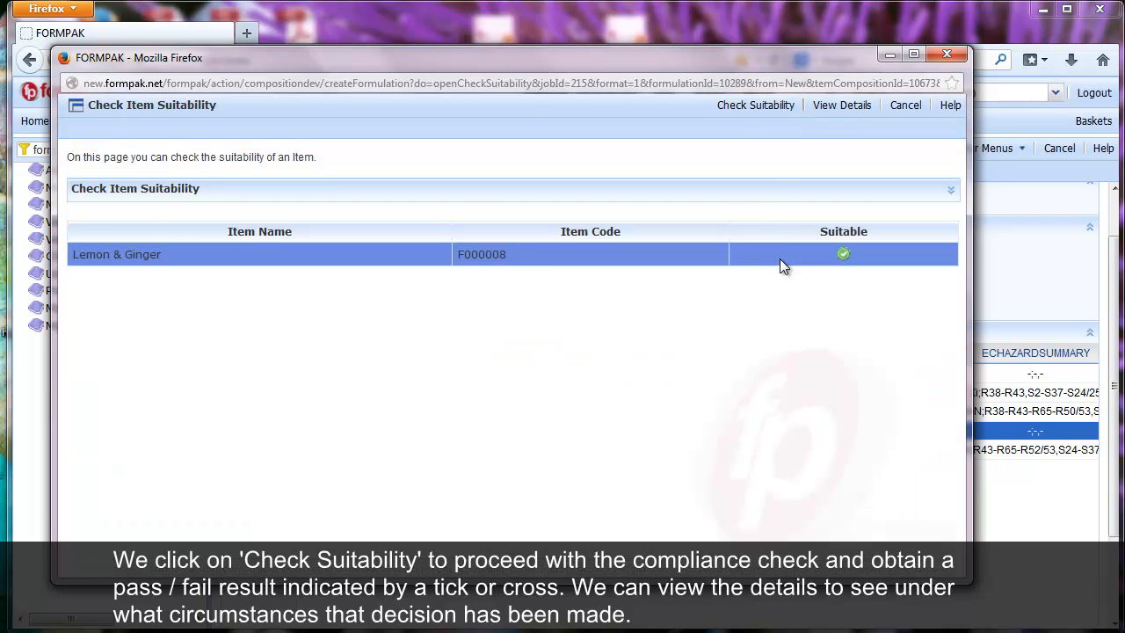
left_click(838, 107)
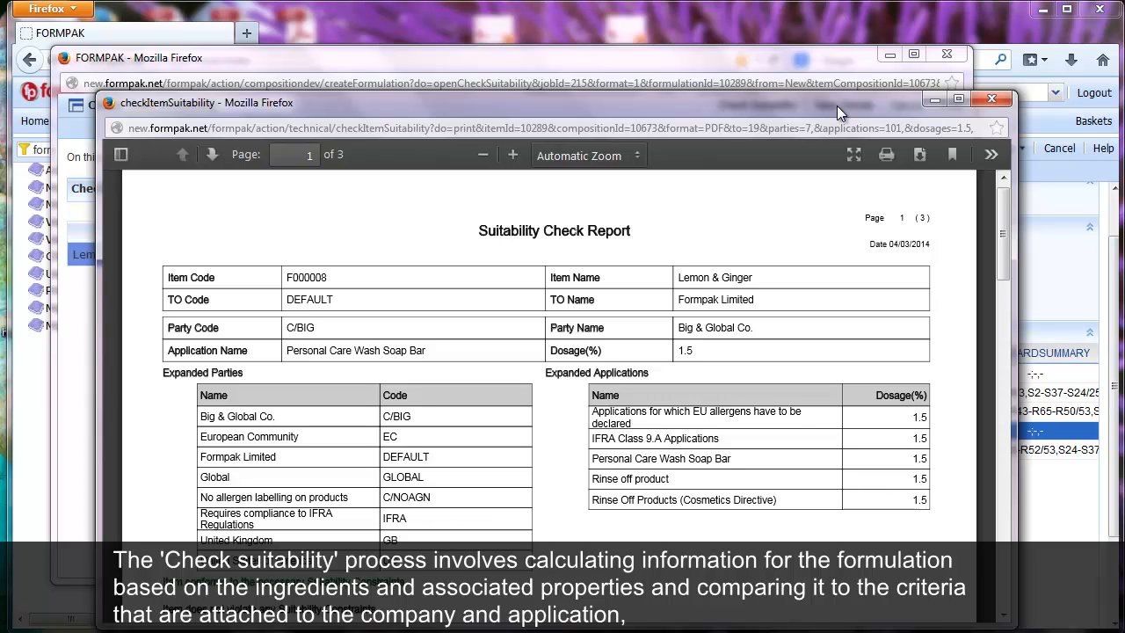
left_click_drag(1004, 198, 996, 149)
left_click(993, 98)
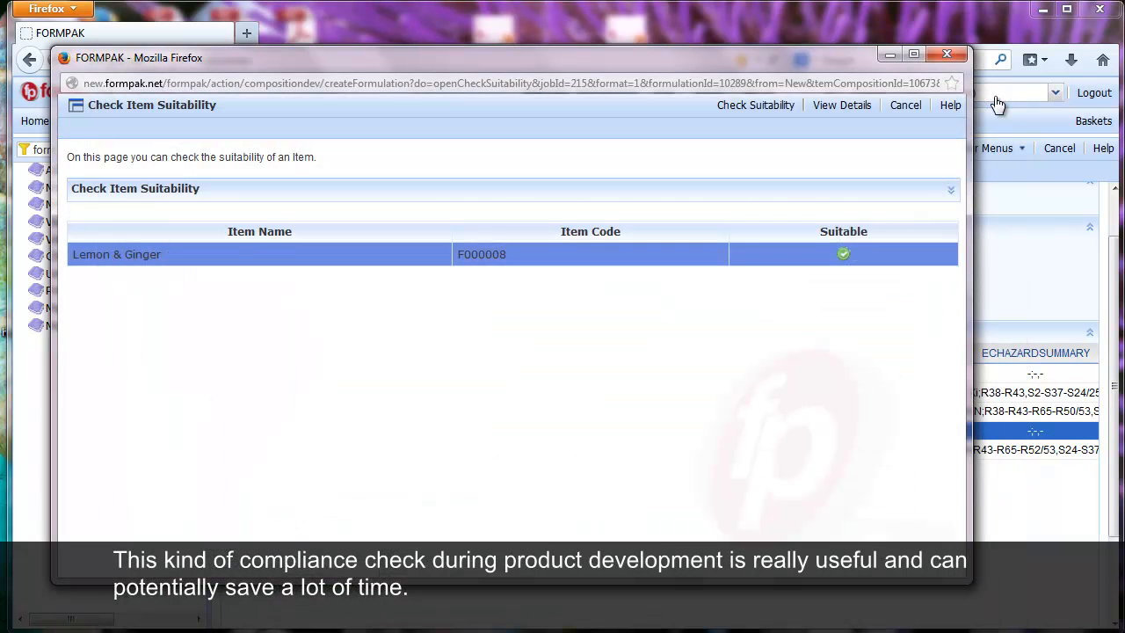
left_click(957, 54)
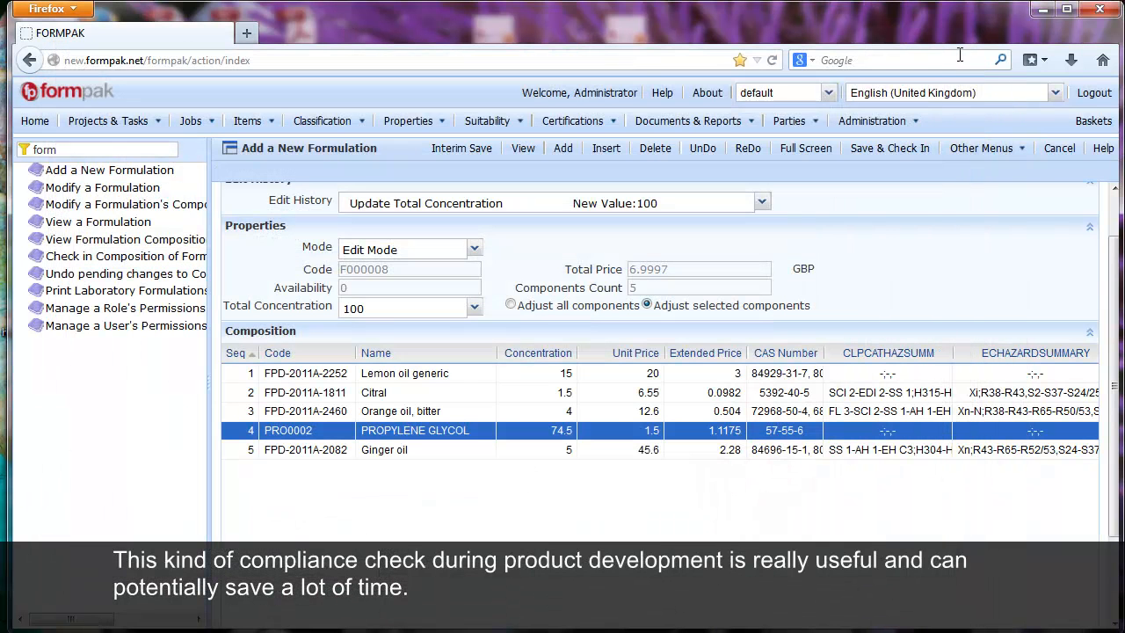
View the raw material details of the ingredient Orange oil, bitter, examine its properties, and close the details.
left_click(1021, 155)
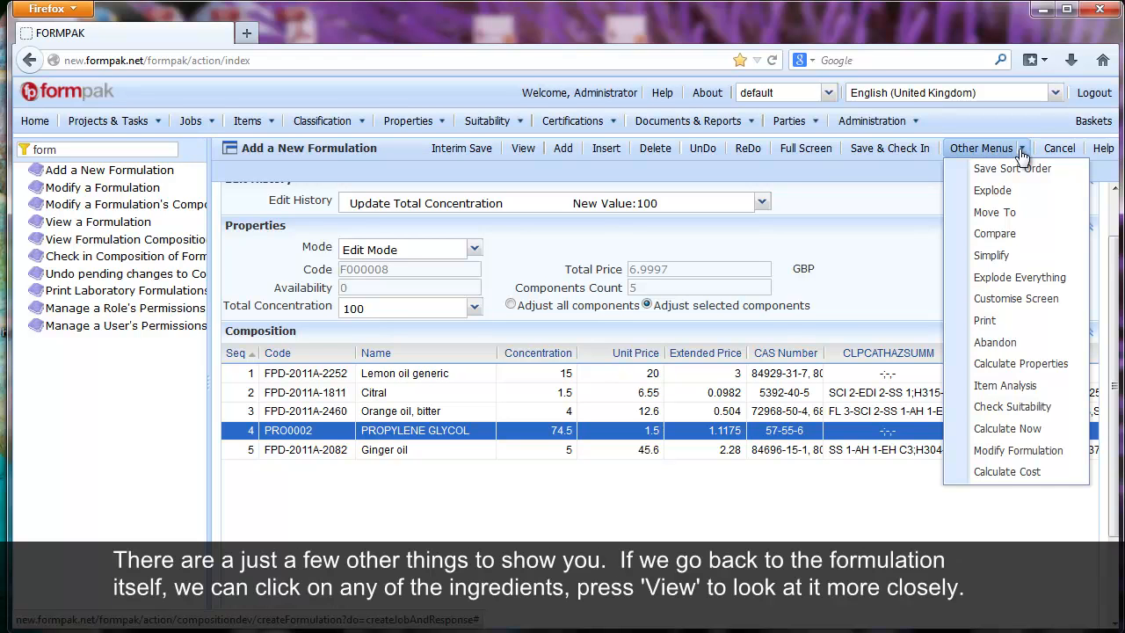
left_click(436, 428)
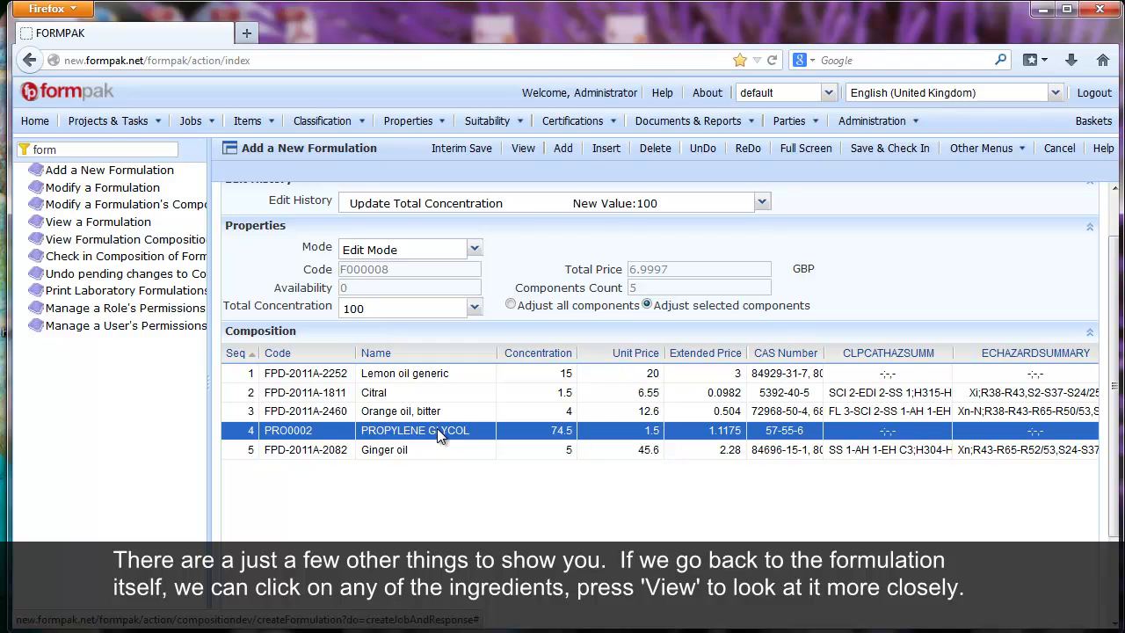
left_click(437, 411)
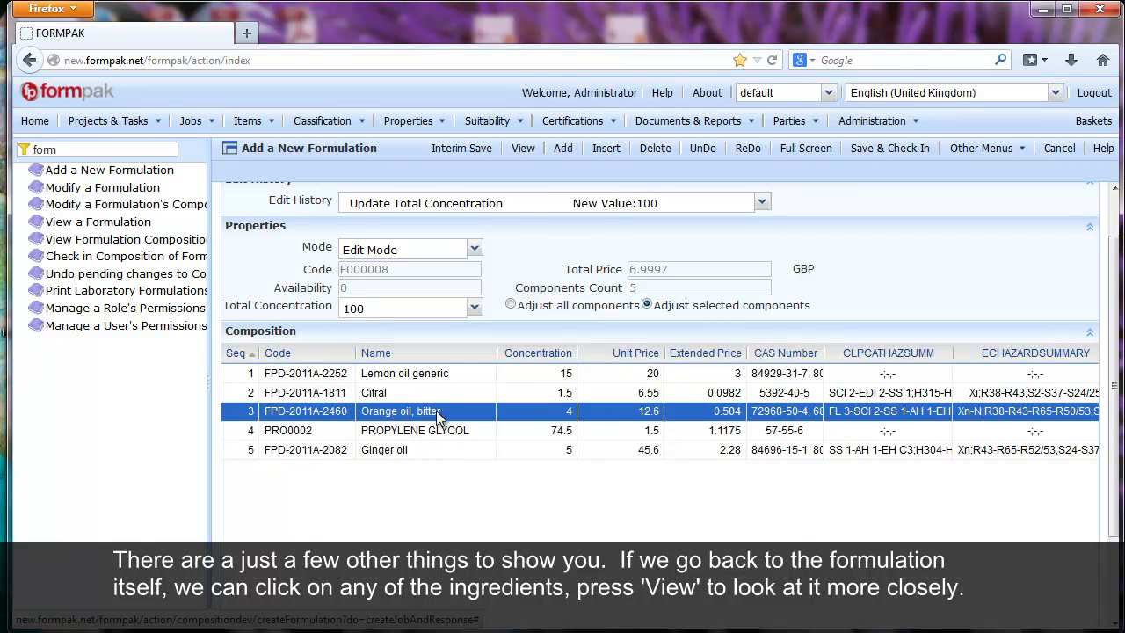
left_click(528, 153)
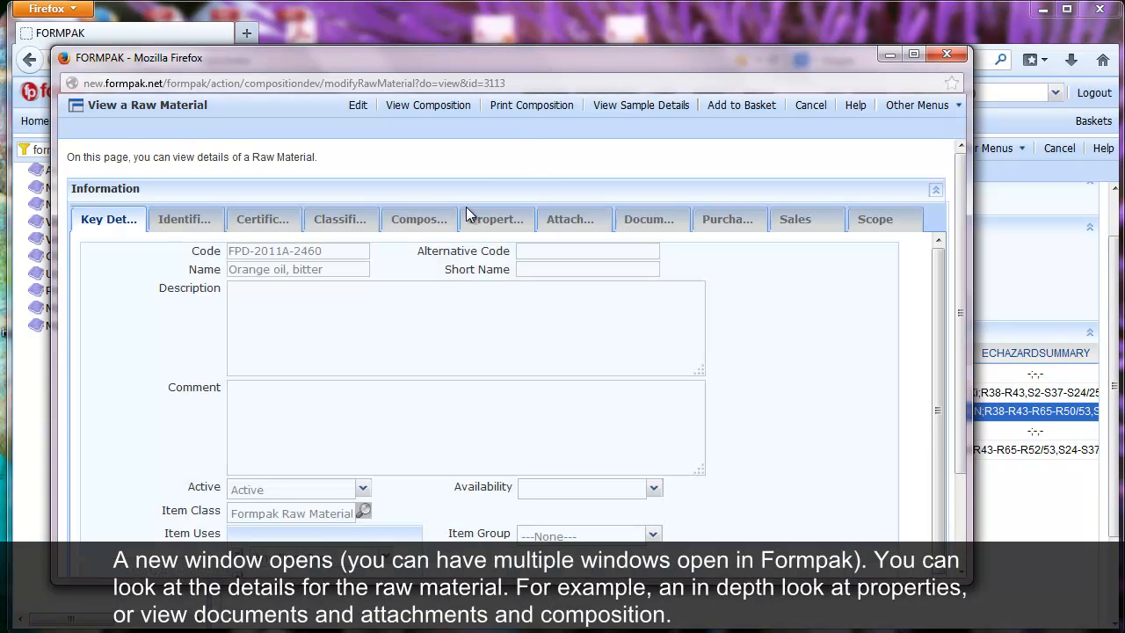
left_click(482, 219)
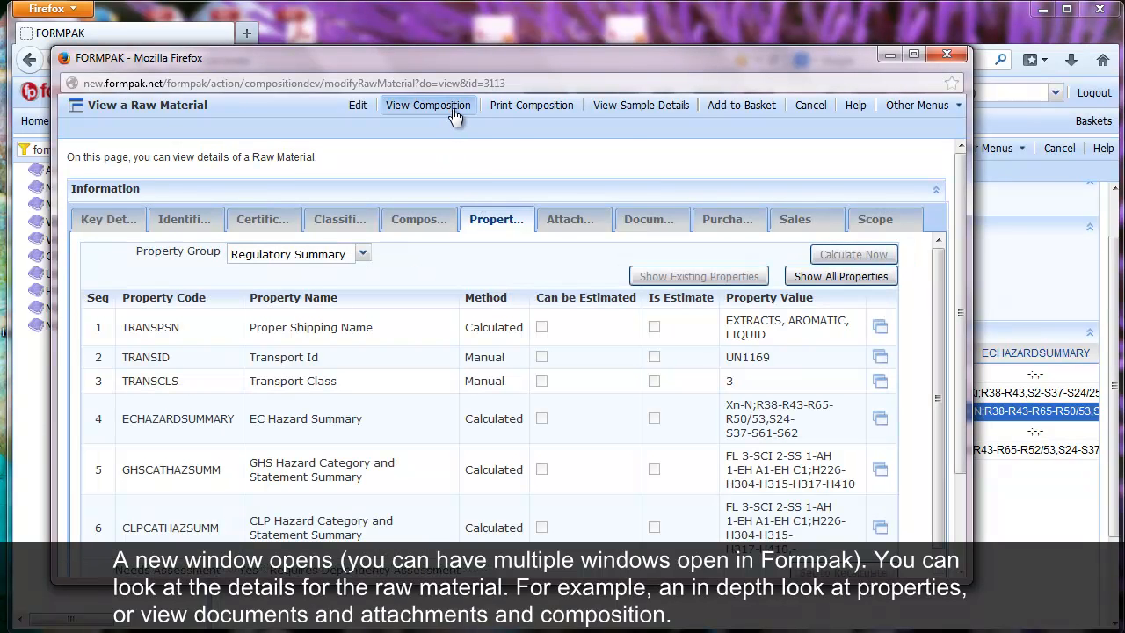
left_click(949, 53)
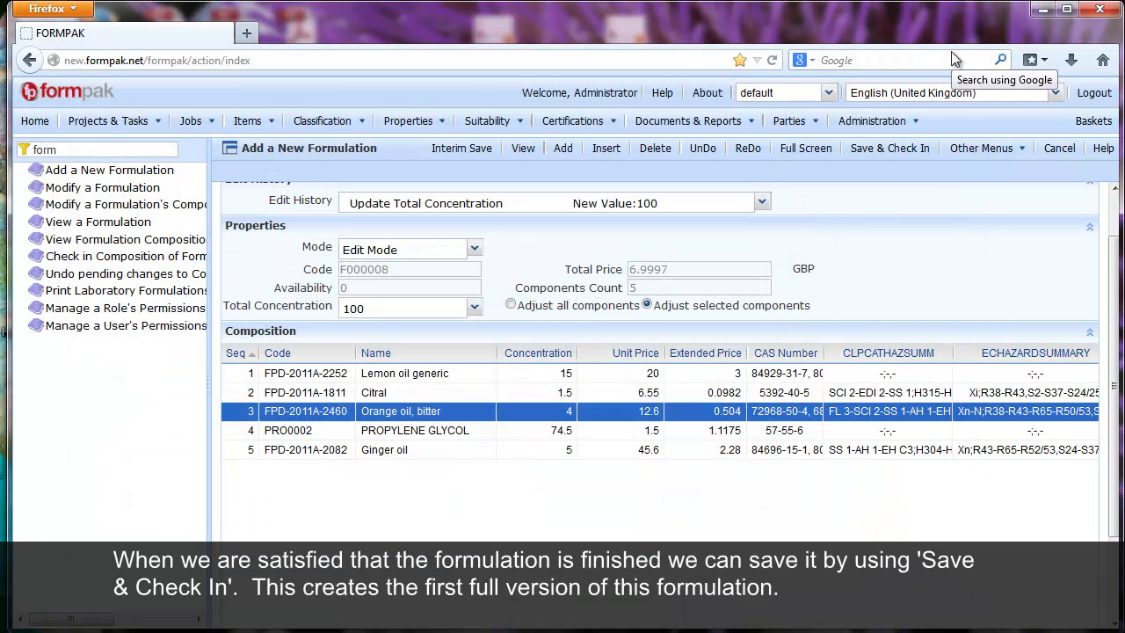
Save and check in the composition, confirm the save, and open the finished formulation for viewing.
left_click(883, 151)
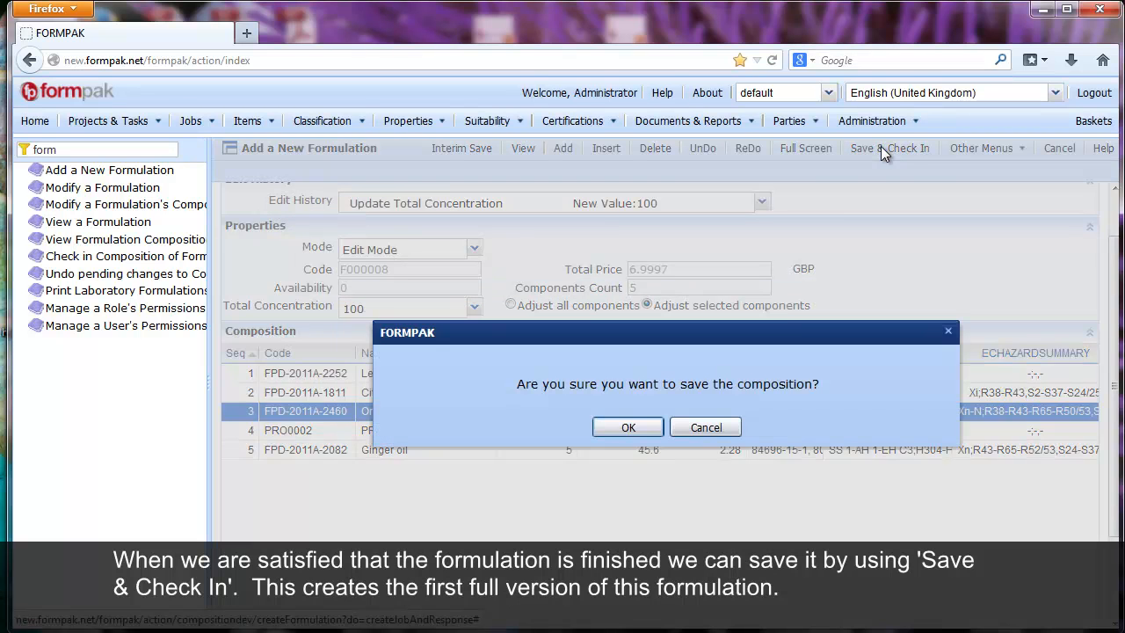
left_click(628, 427)
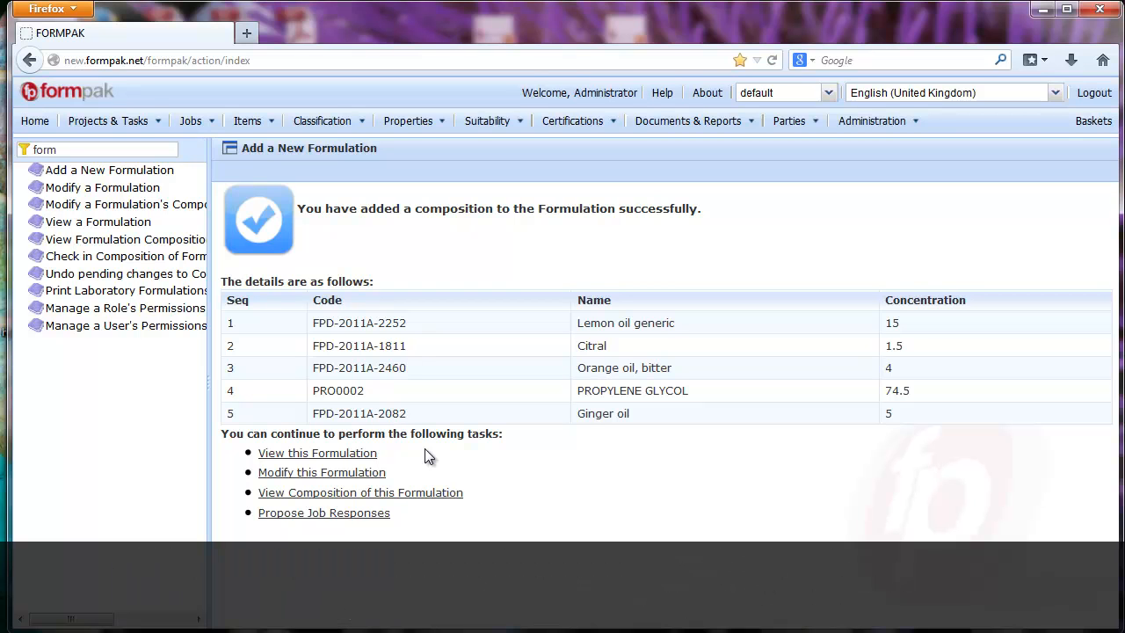
left_click(351, 457)
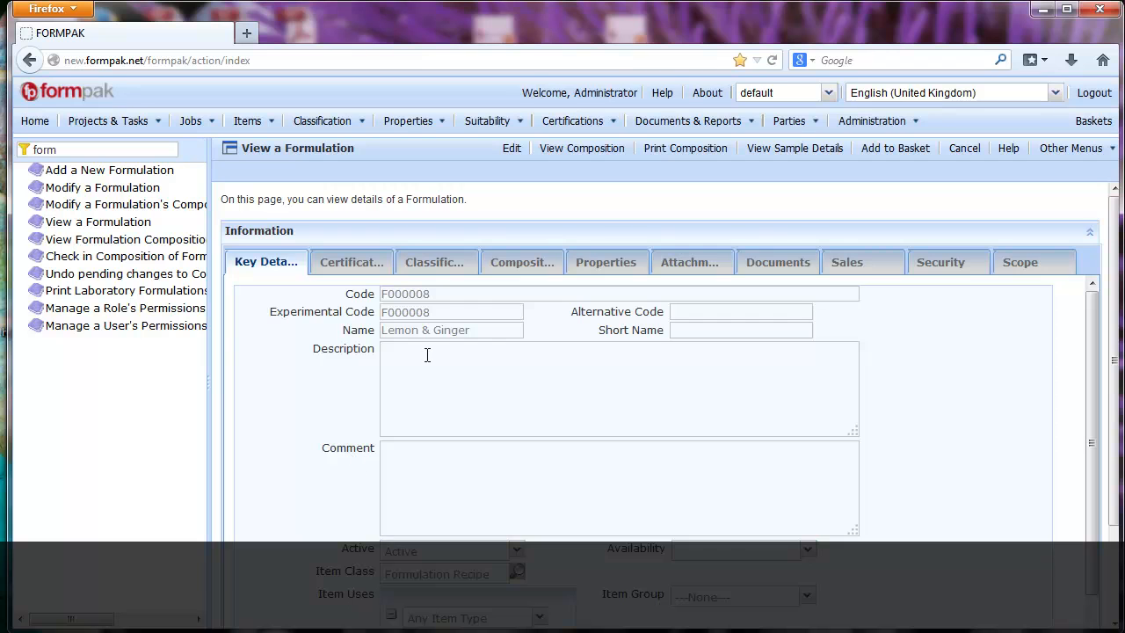
Examine the formulation's composition version details, and open and close its last development job.
left_click(538, 264)
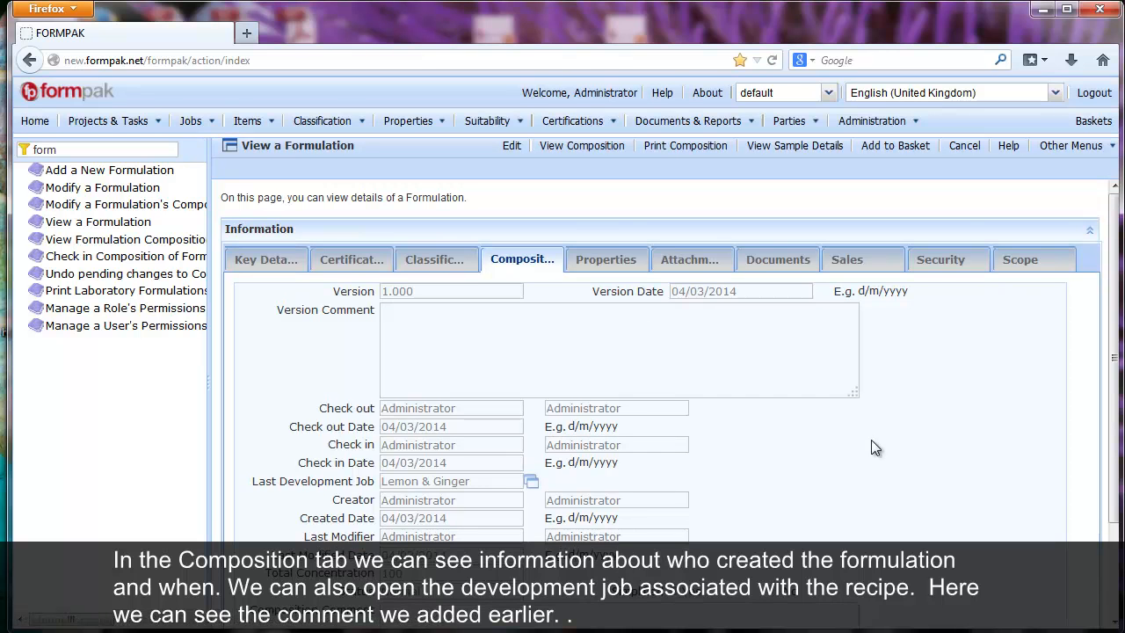
left_click_drag(1118, 353, 1115, 488)
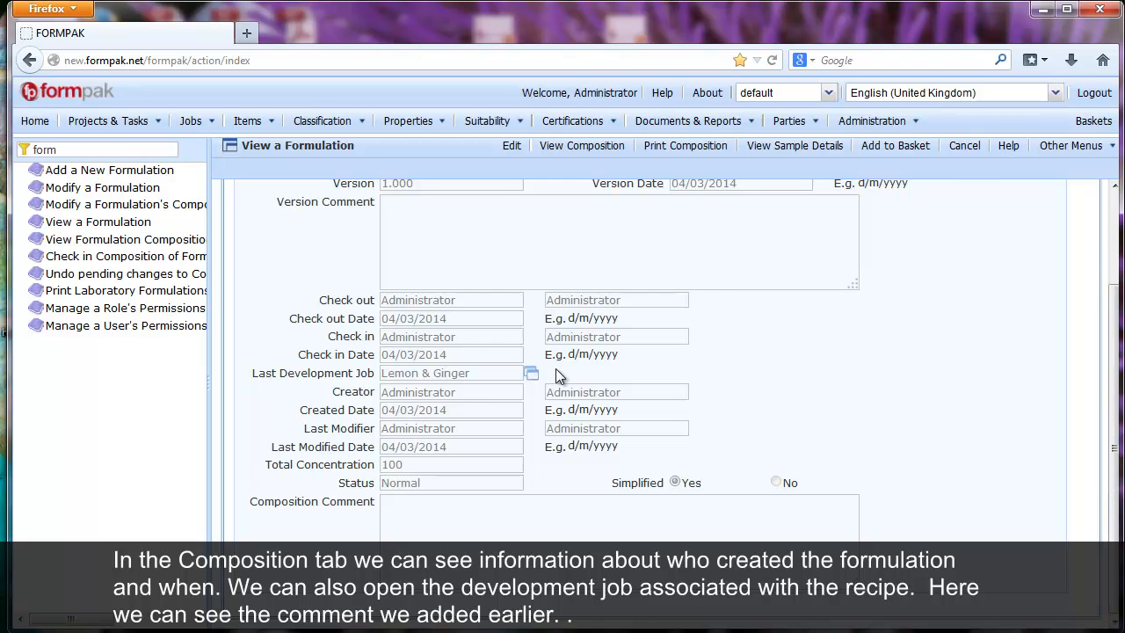
left_click(531, 375)
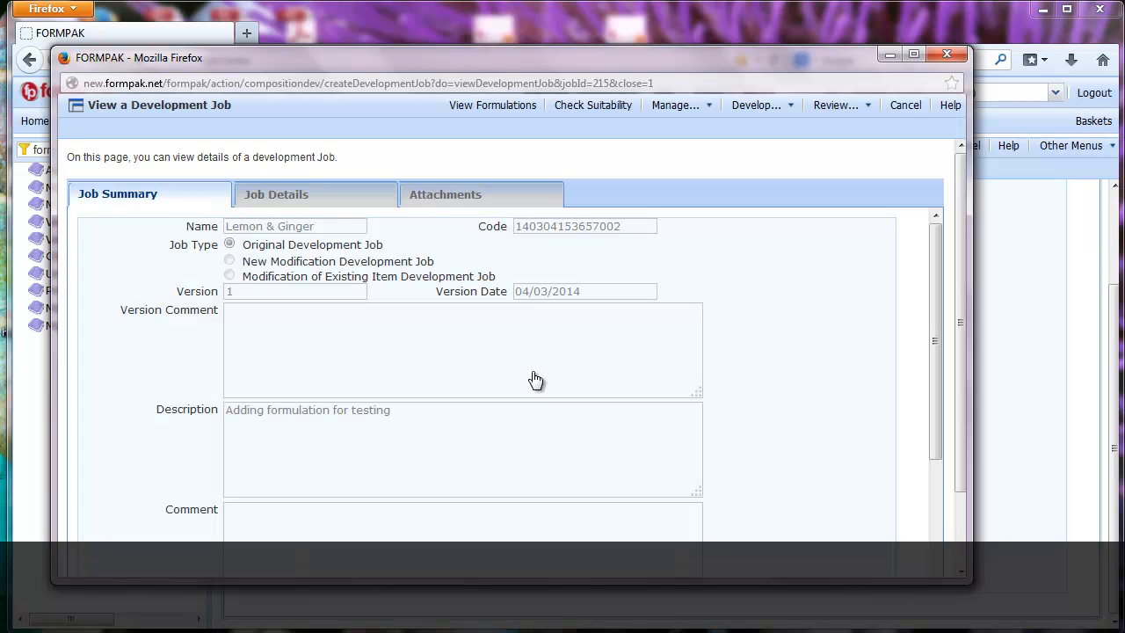
left_click(945, 57)
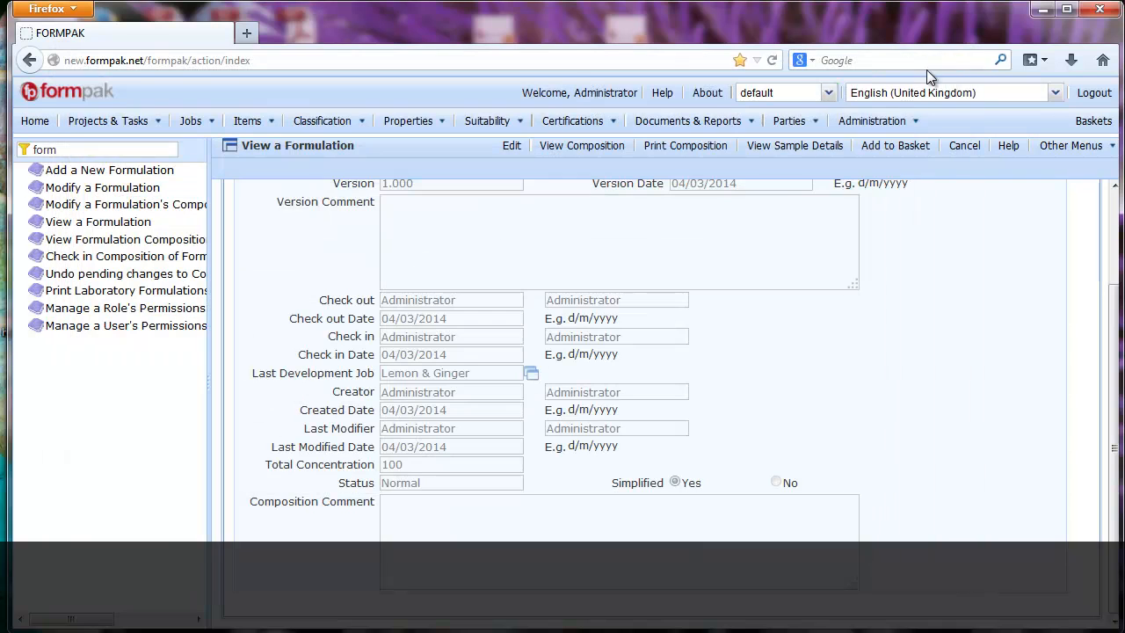
scroll(1108, 205, "up", 3)
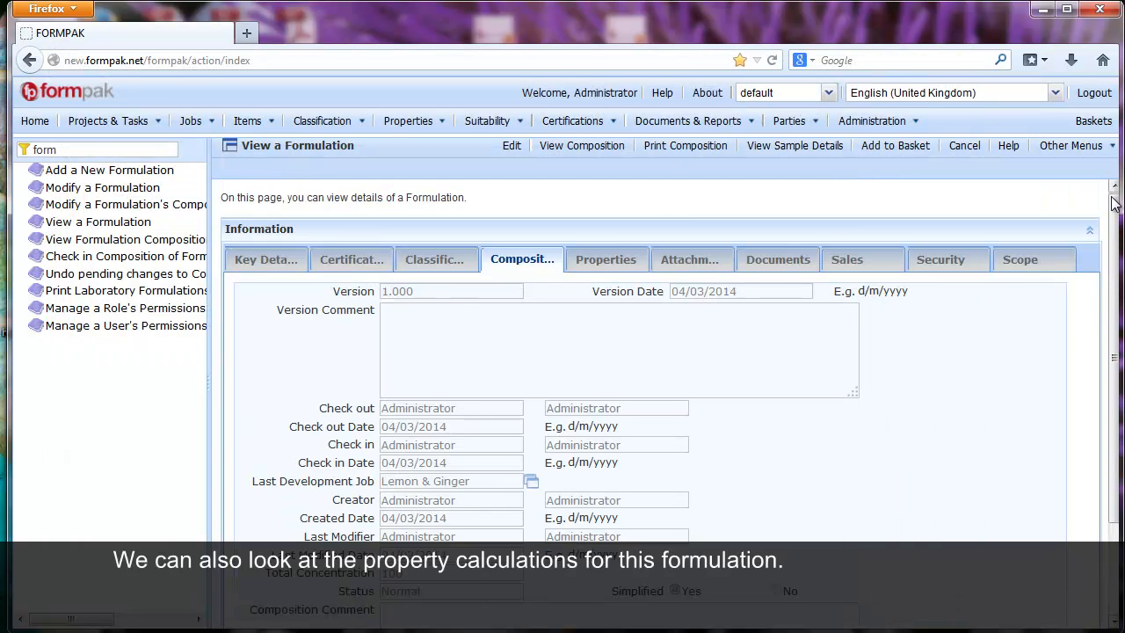
Display the formulation's calculated properties for the EC Hazard Labels group and switch to the CLP Hazards group.
left_click(606, 259)
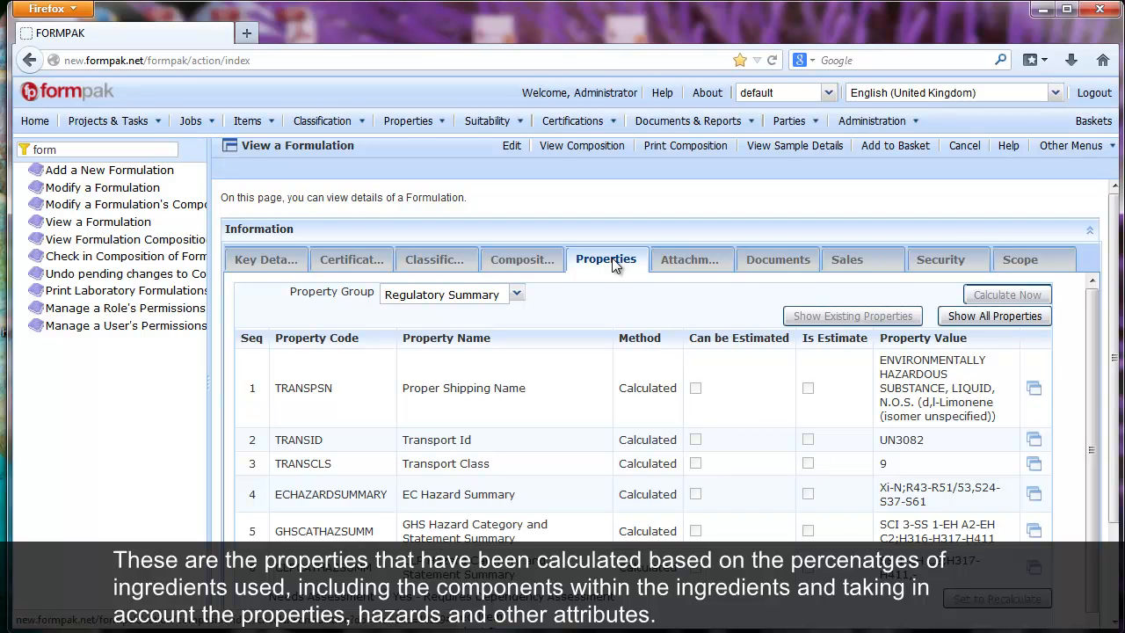
left_click(516, 295)
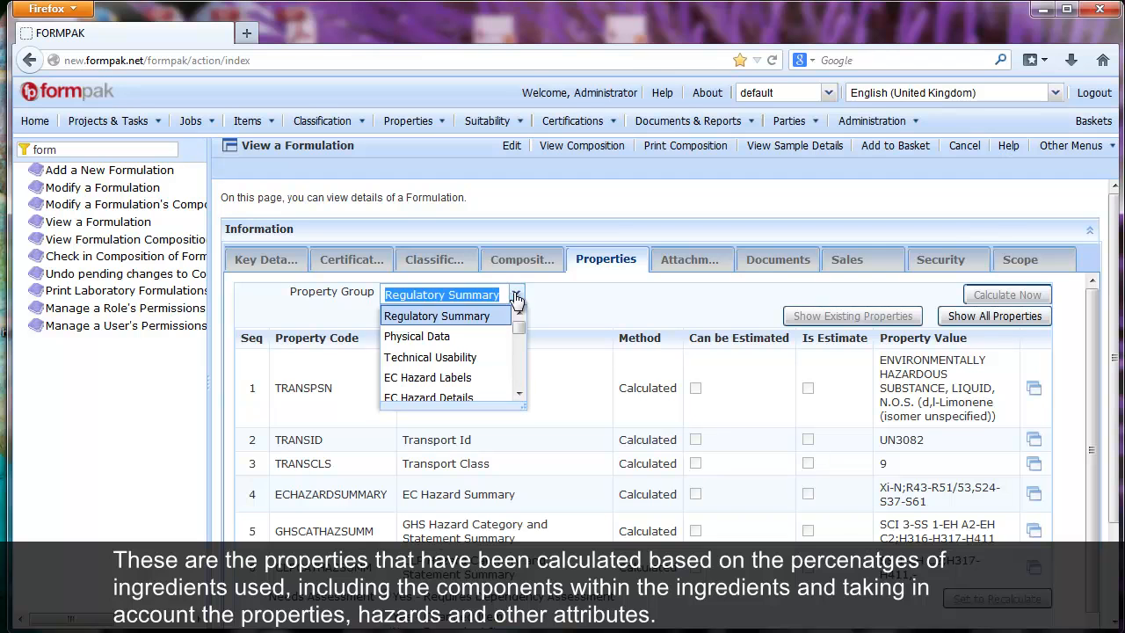
left_click(458, 377)
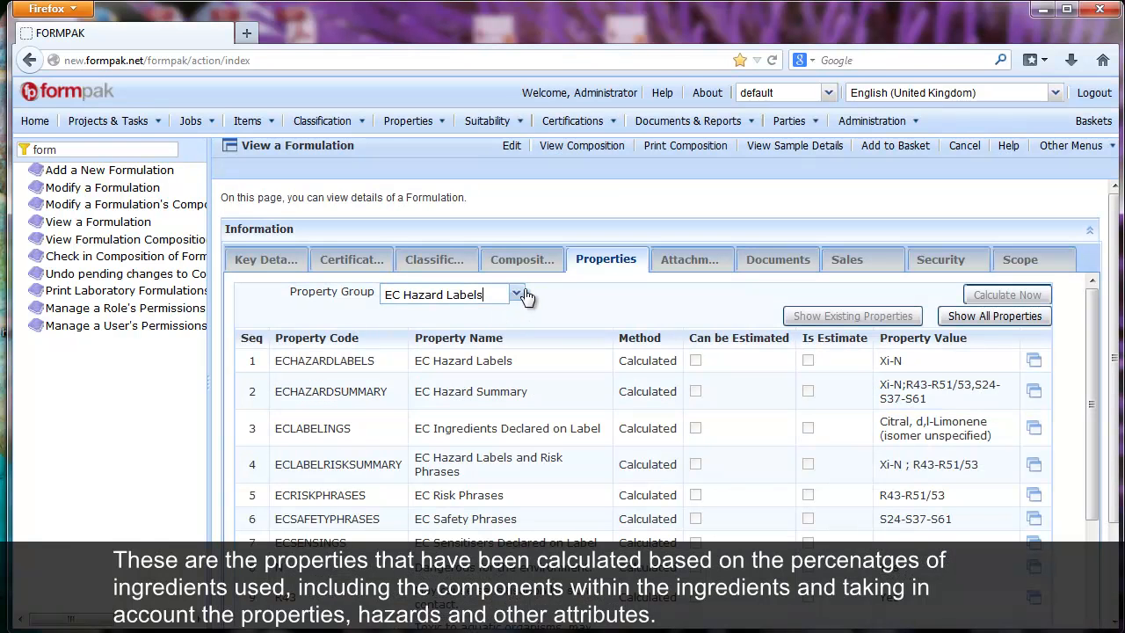
left_click(515, 295)
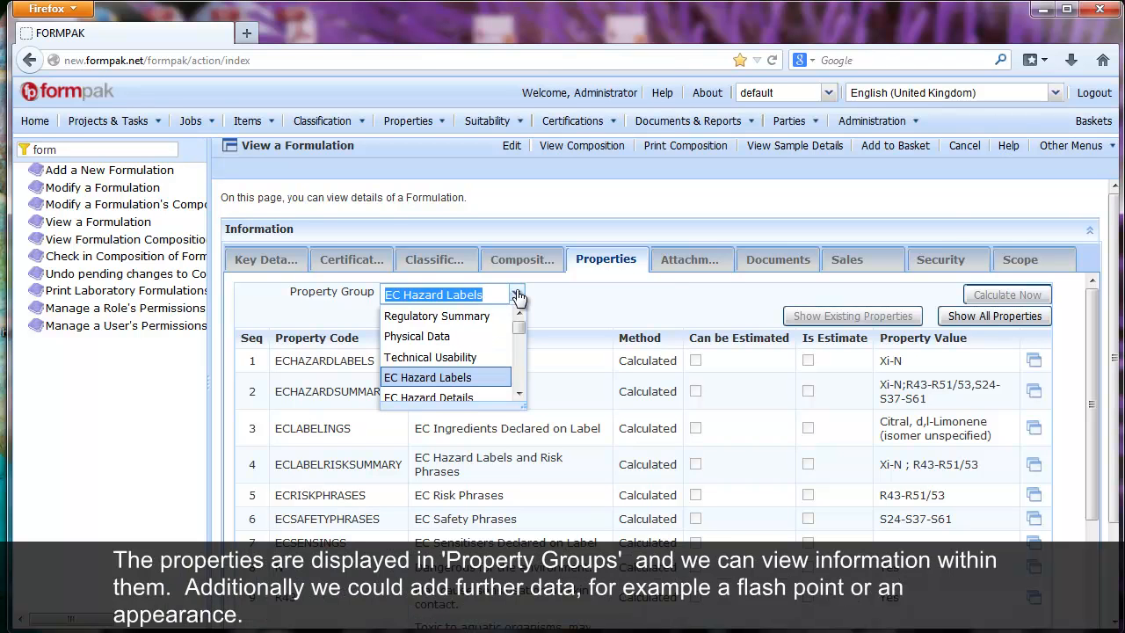
type("C")
left_click(421, 316)
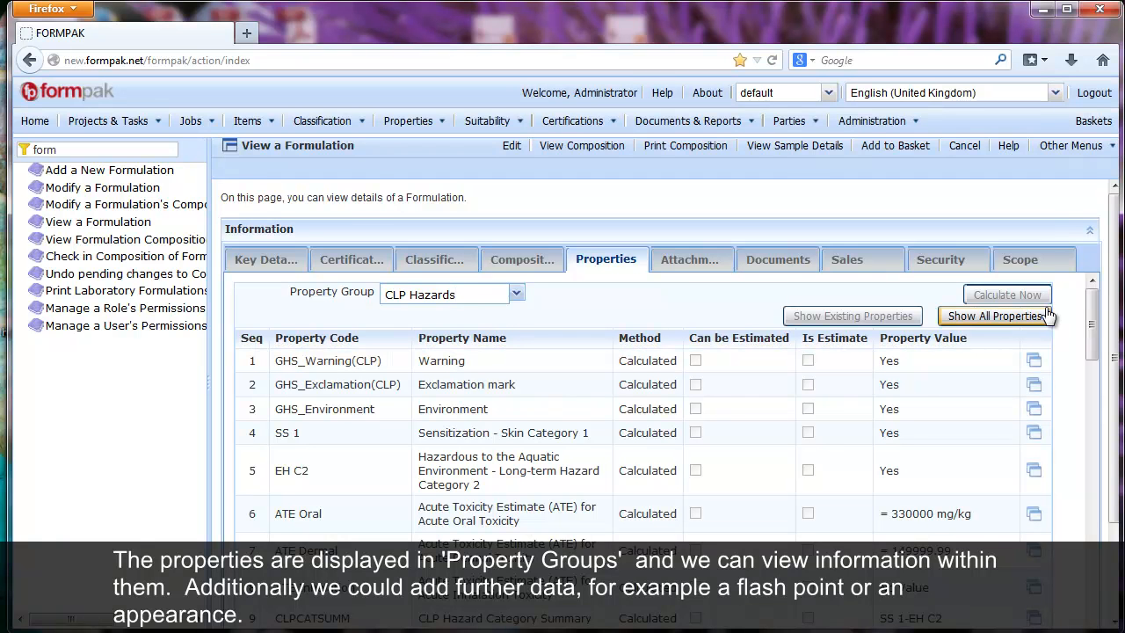
Examine the list of hazardous ingredients disclosed in a CLP Safety Data Sheet, and close the list.
left_click_drag(1088, 323, 1089, 405)
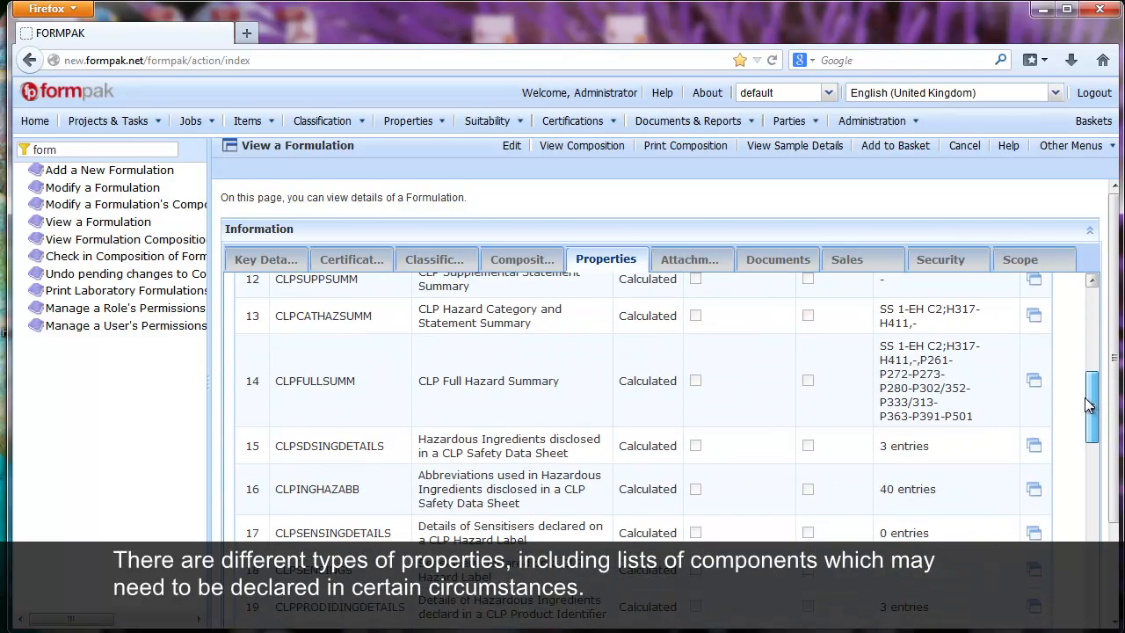
left_click(1034, 448)
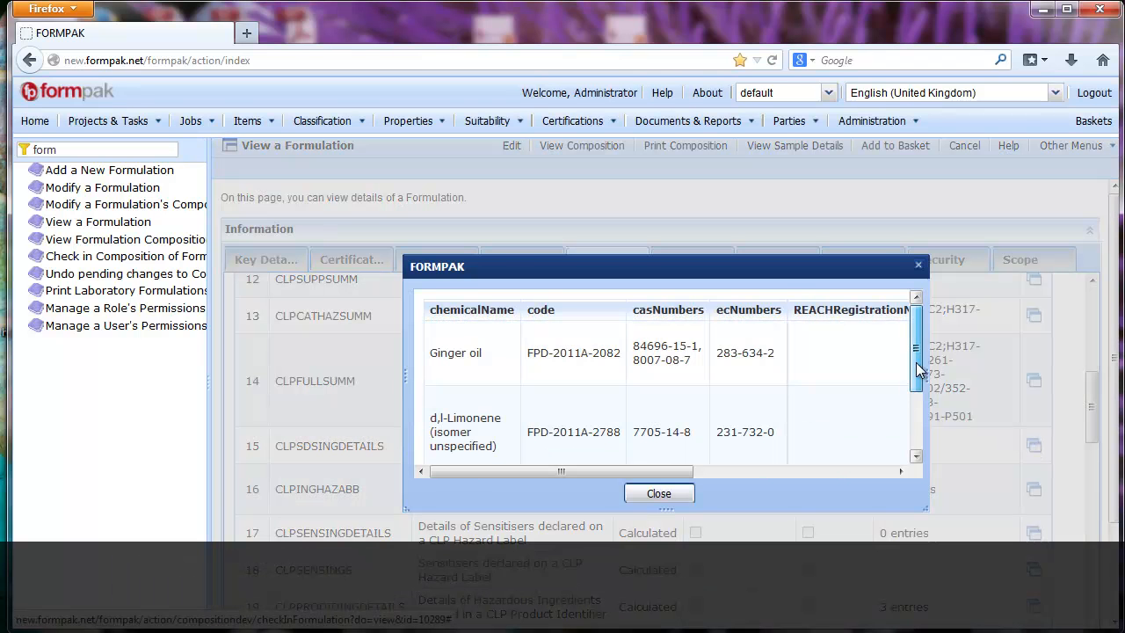
left_click_drag(916, 350, 916, 403)
left_click(658, 493)
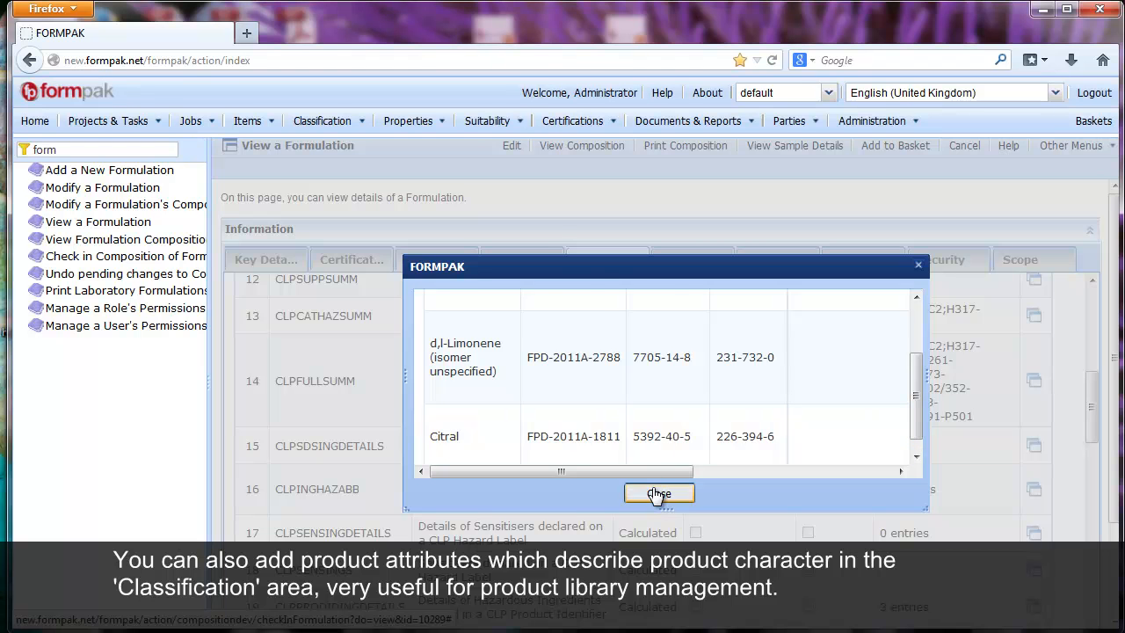
left_click_drag(1080, 392, 1088, 320)
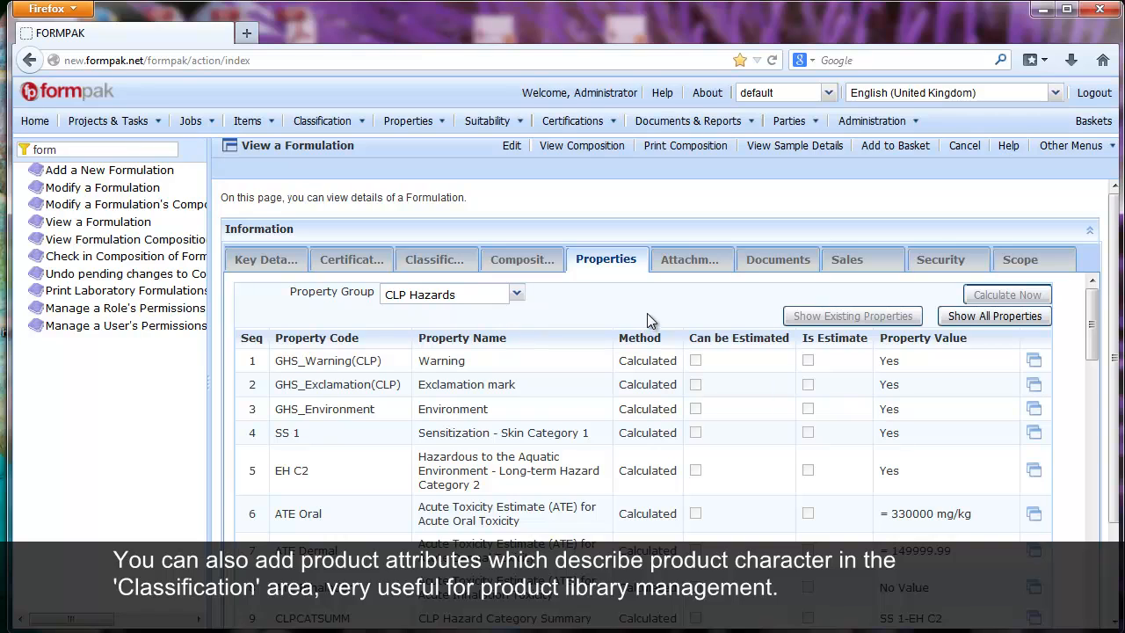